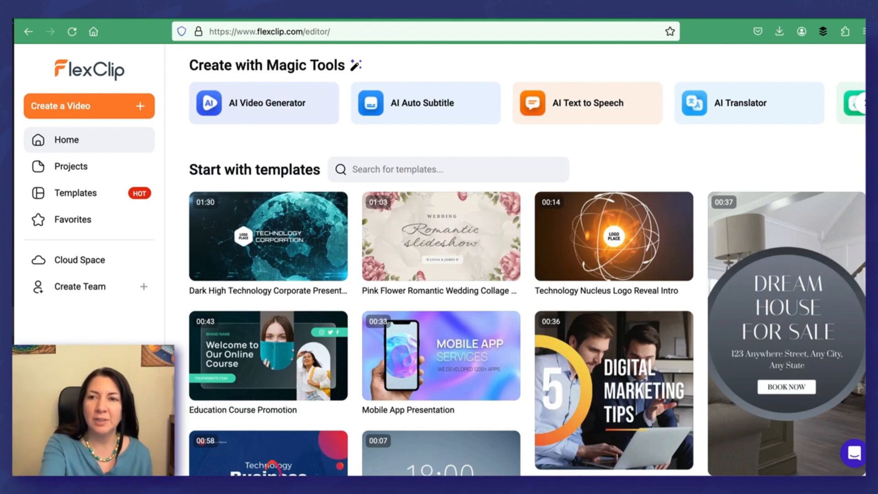
- Browse the template gallery to compare the horizontal and vertical video templates
scroll(527, 259, down, 5)
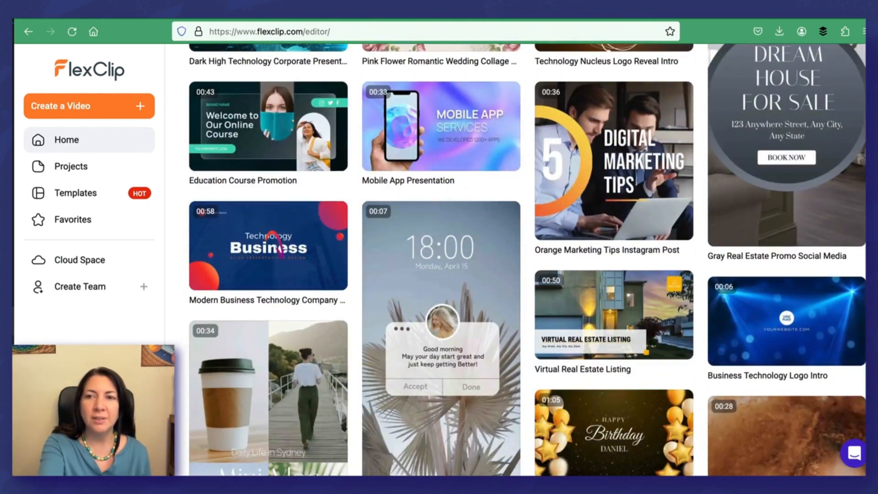
scroll(527, 259, down, 1)
scroll(527, 259, down, 1)
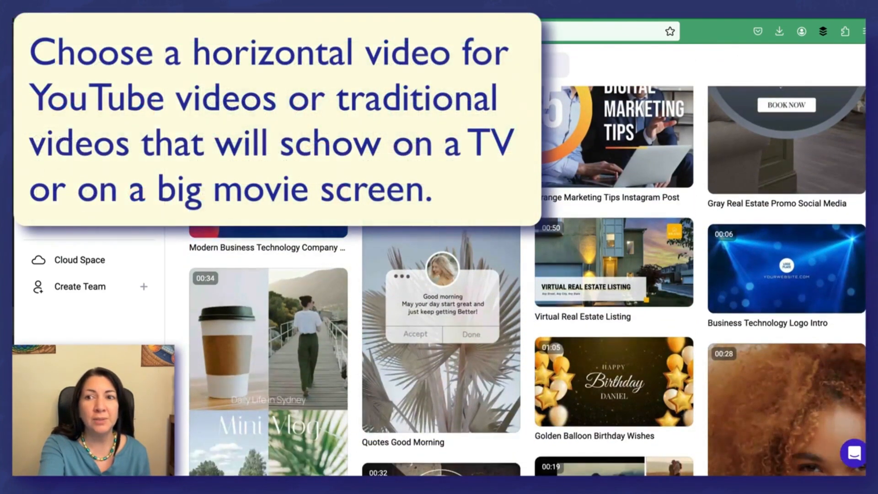
scroll(527, 280, up, 1)
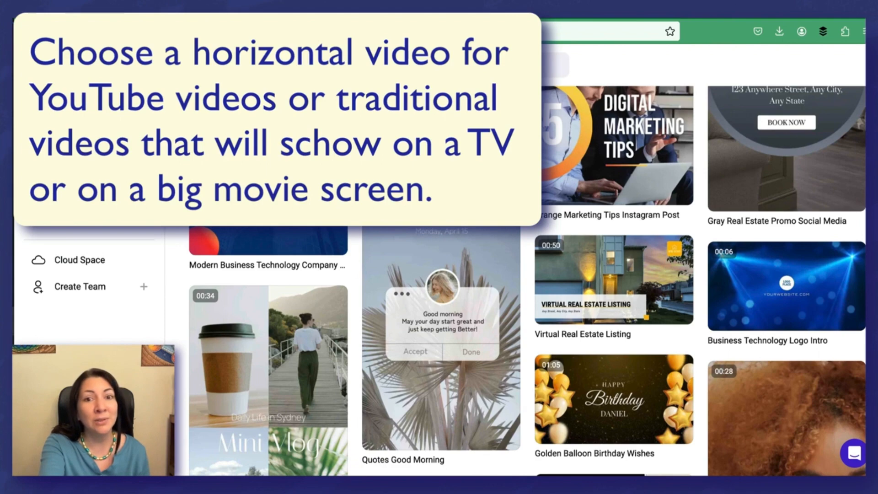
scroll(527, 280, down, 1)
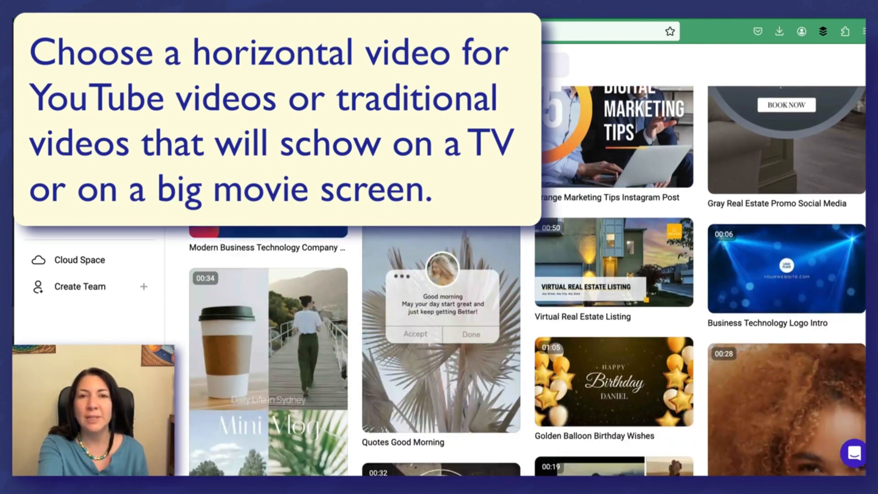
scroll(527, 280, down, 5)
scroll(527, 280, down, 12)
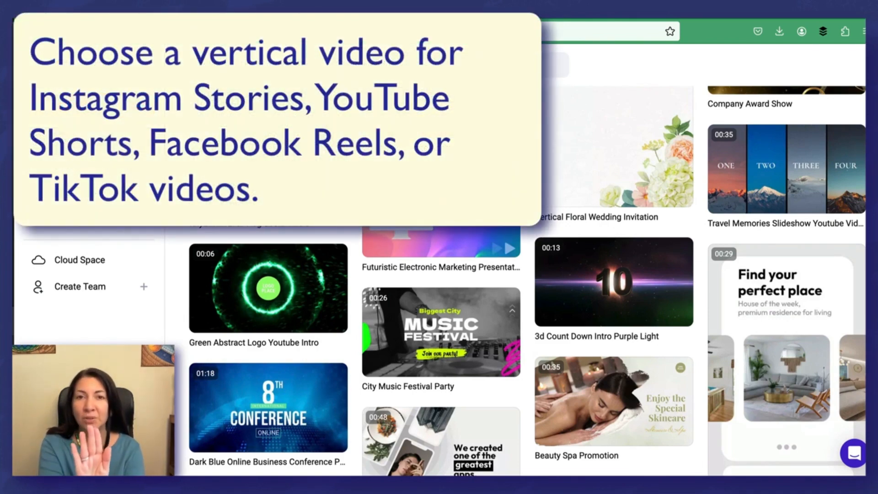
scroll(510, 280, down, 5)
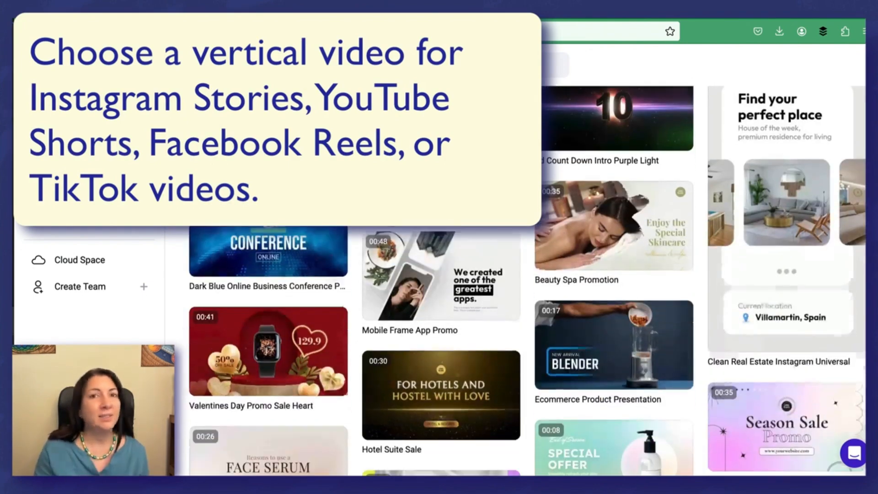
scroll(511, 280, up, 12)
scroll(528, 275, up, 3)
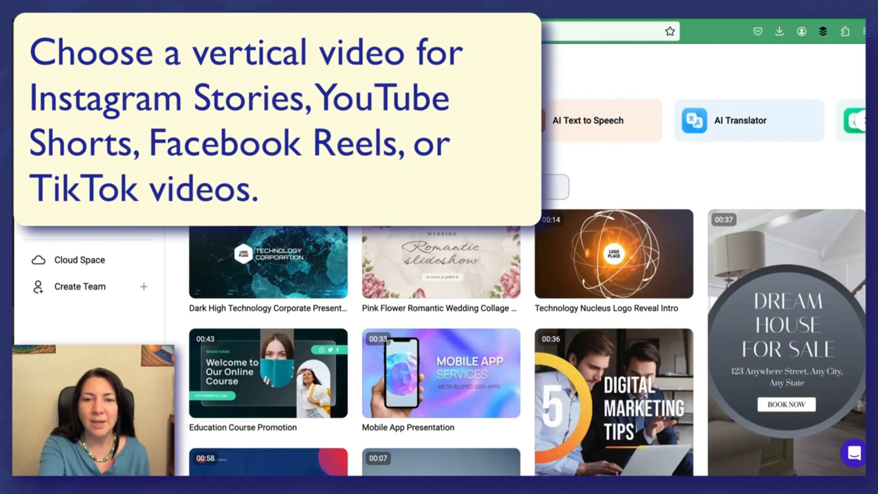
- Search the template library for "artist"
click(446, 187)
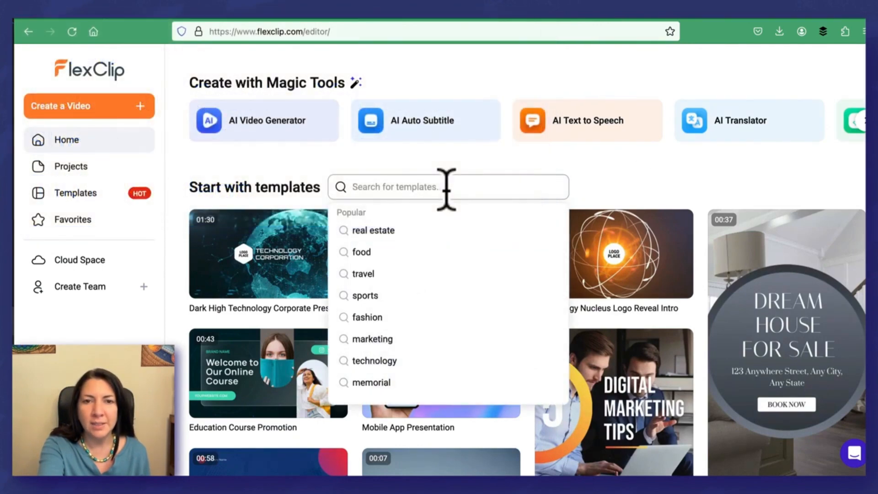
text(artist)
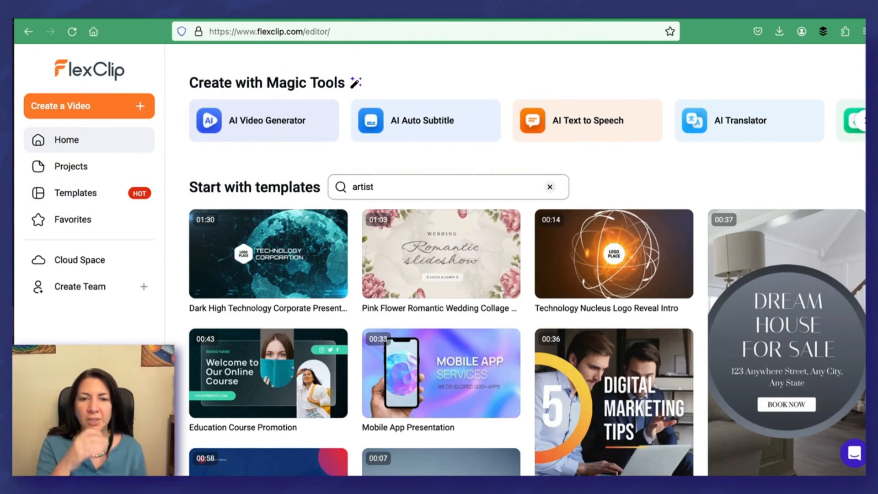
key(Return)
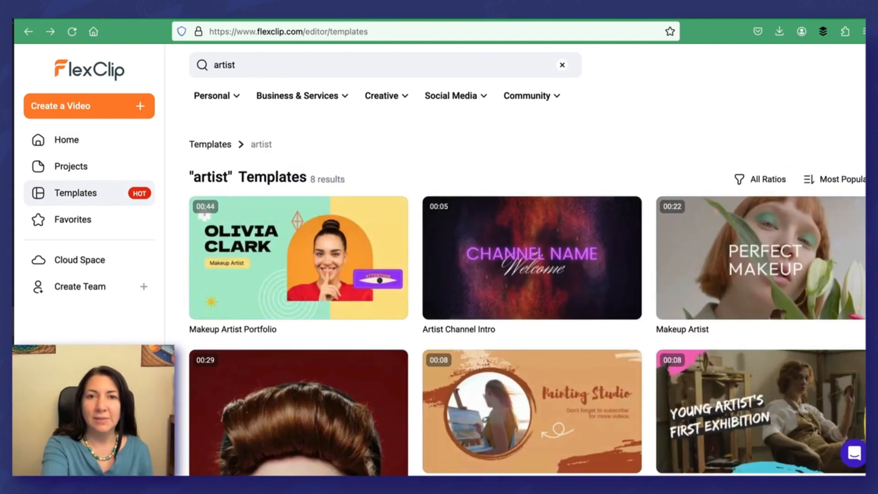
- Open the Youtube Art Outro template for customizing in the 9:16 ratio
mouse_move(626, 409)
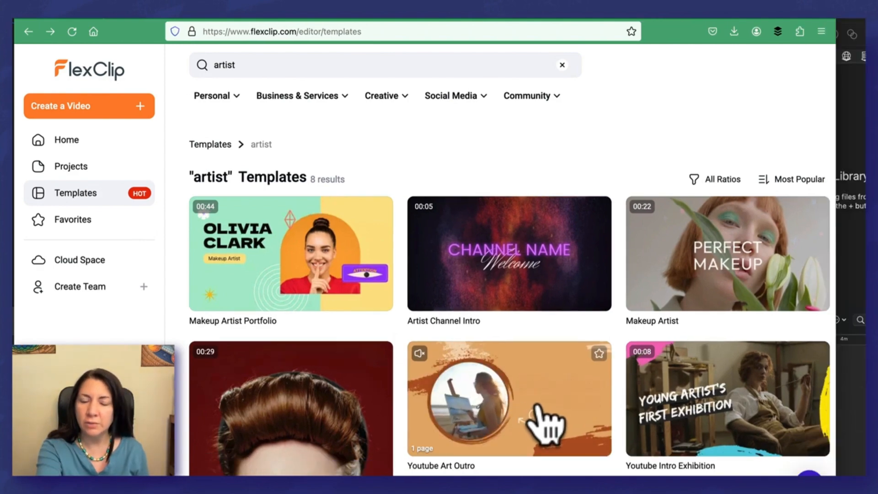
click(537, 406)
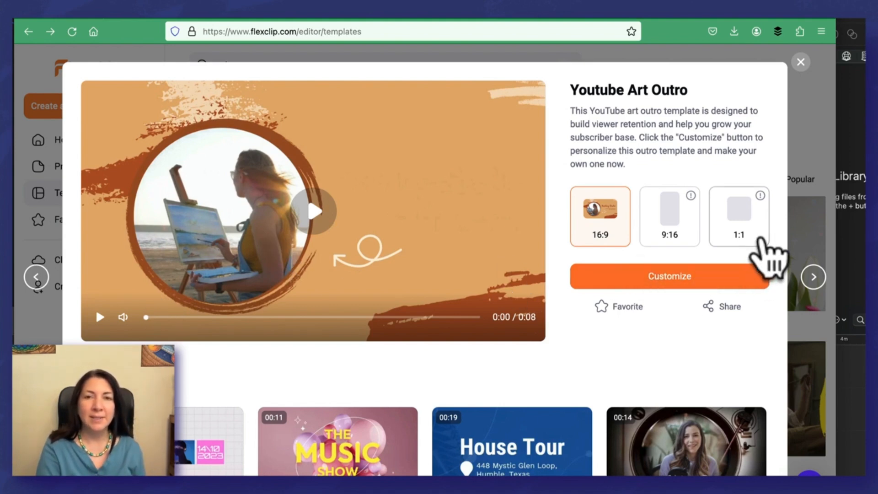
click(756, 235)
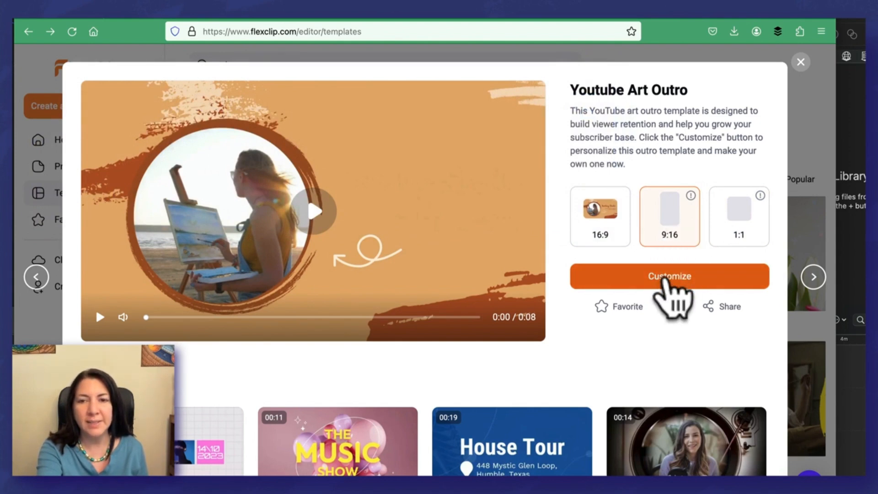
click(665, 279)
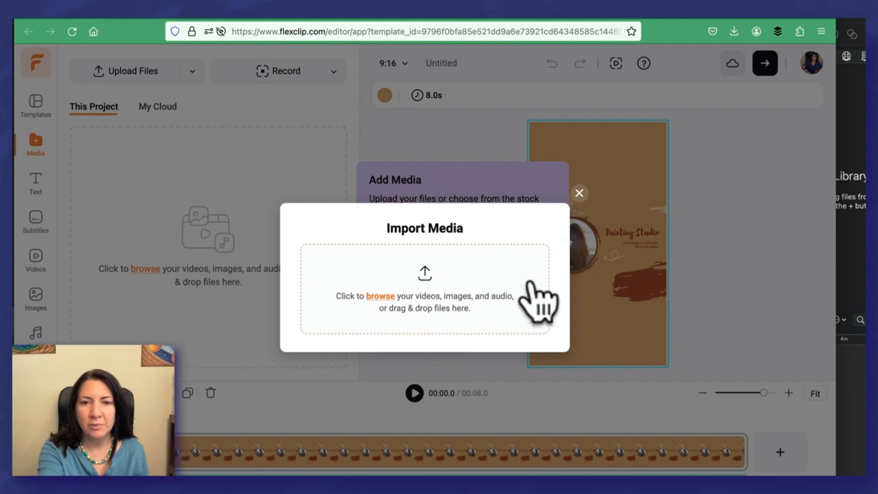
- Import the WhatsApp Video MP4 file from the Downloads folder into the project media
click(380, 297)
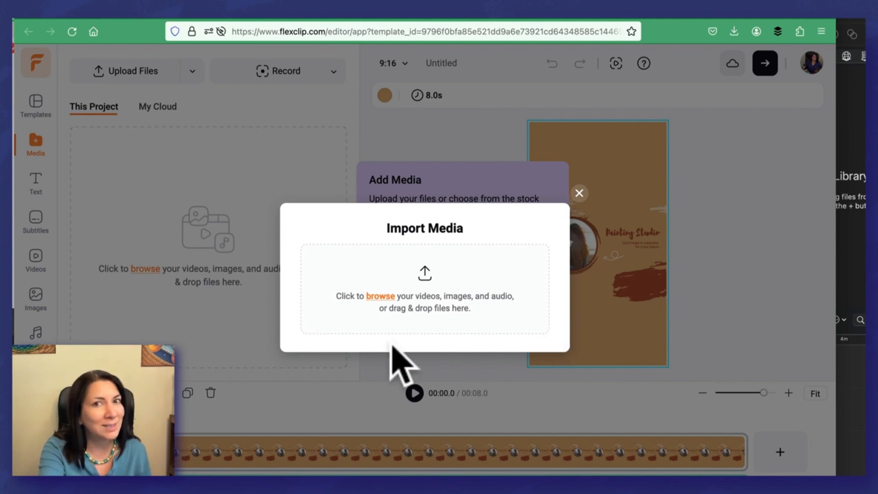
click(379, 298)
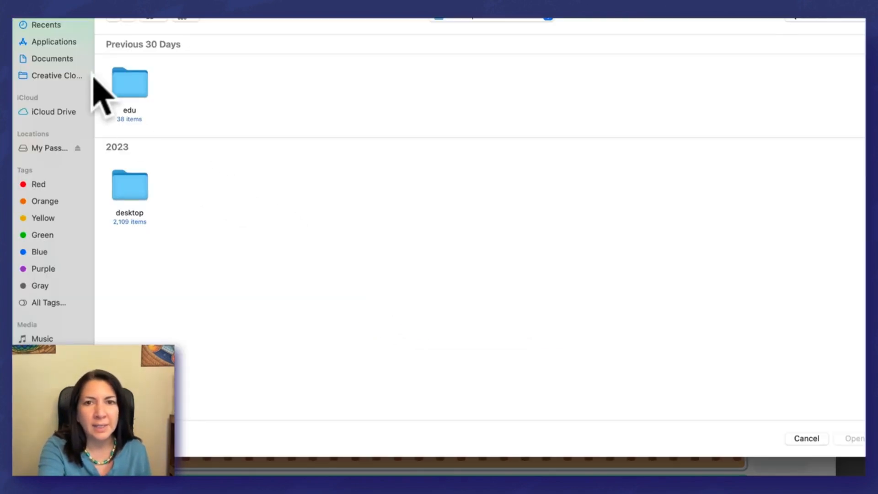
click(476, 18)
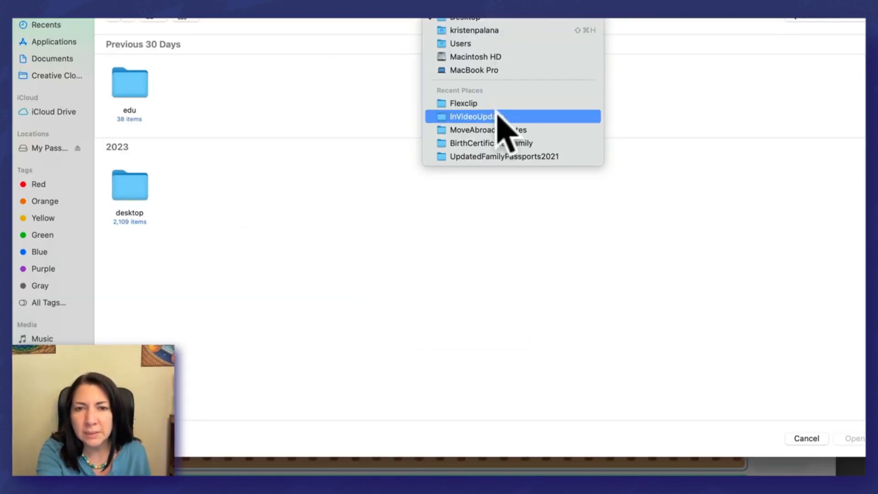
click(460, 31)
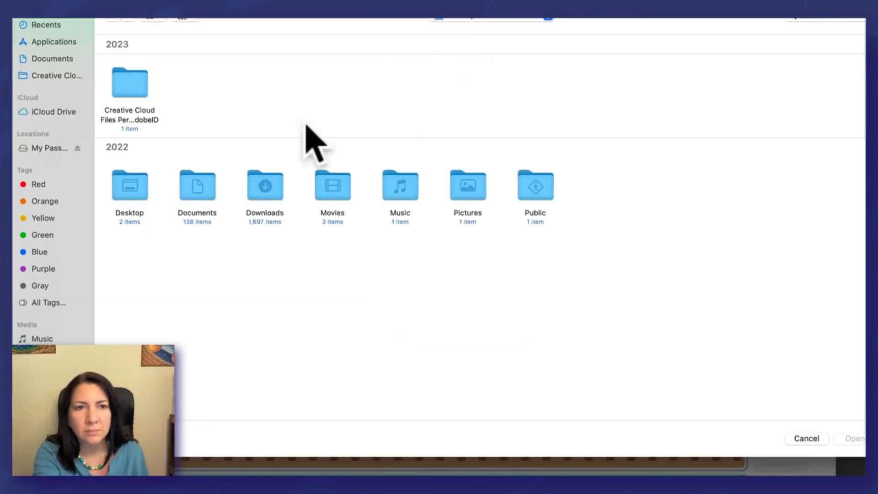
click(281, 170)
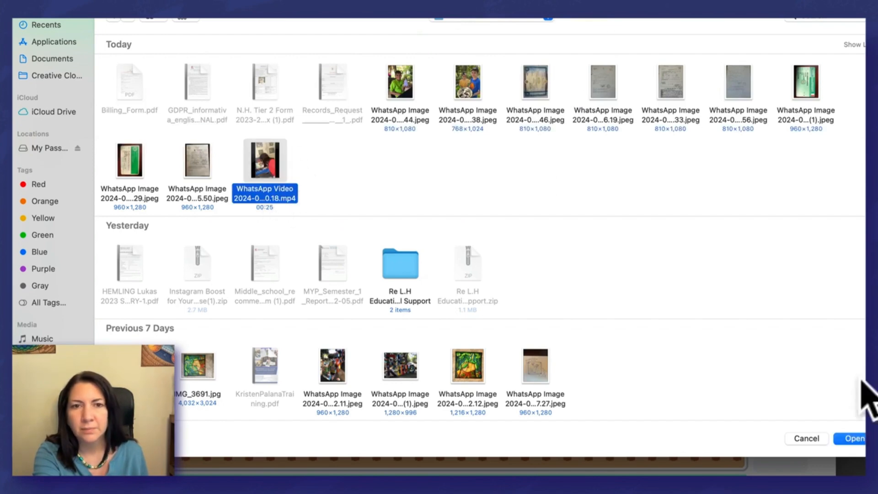
click(851, 438)
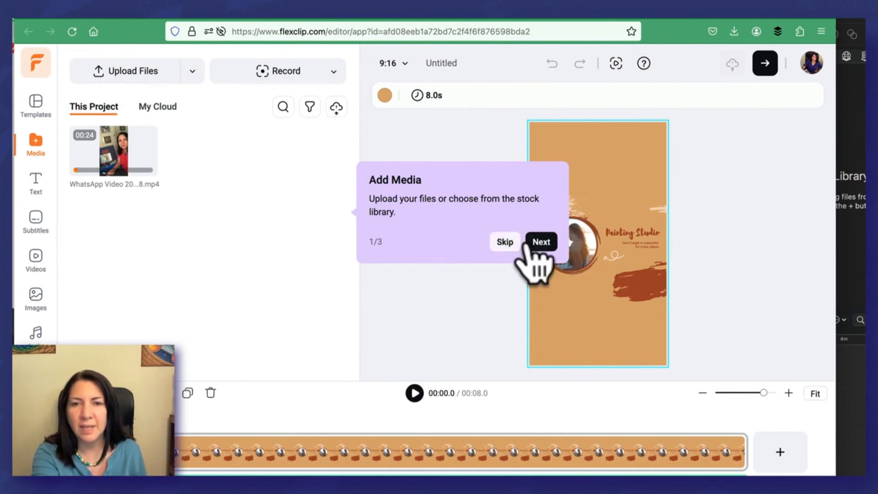
- Go through the introductory tips on adding media, timeline editing and exporting, and dismiss them
click(538, 242)
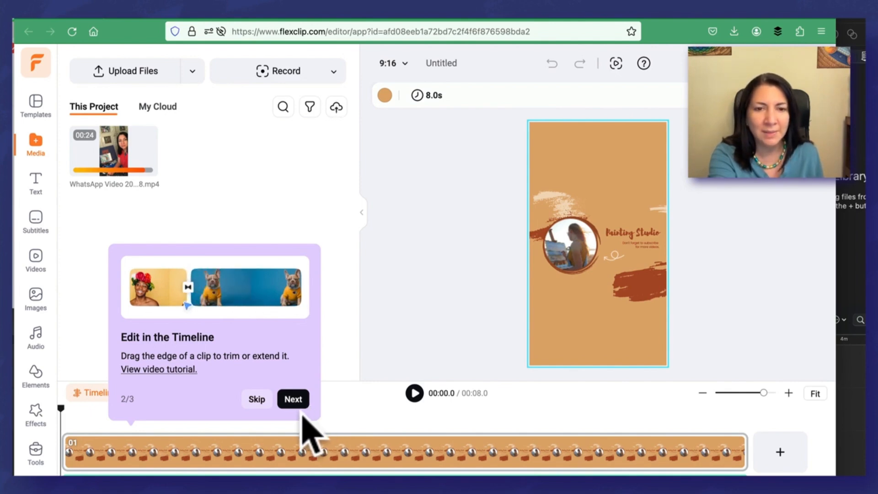
click(293, 399)
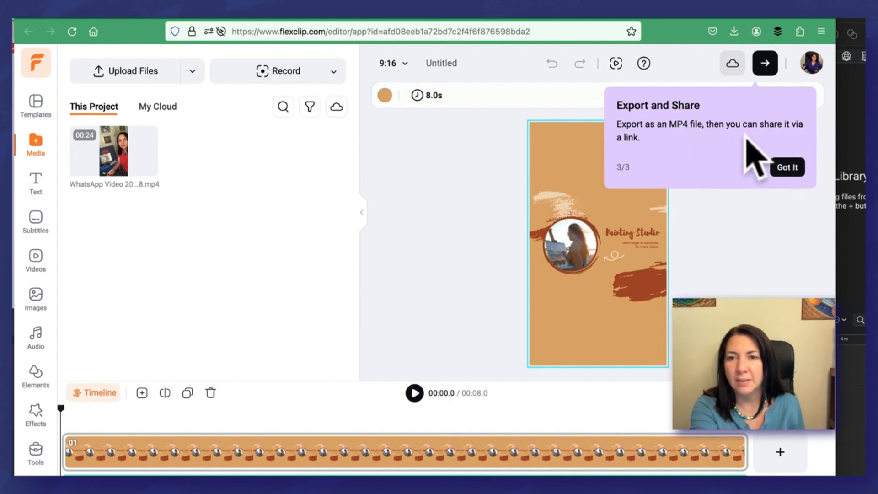
click(786, 168)
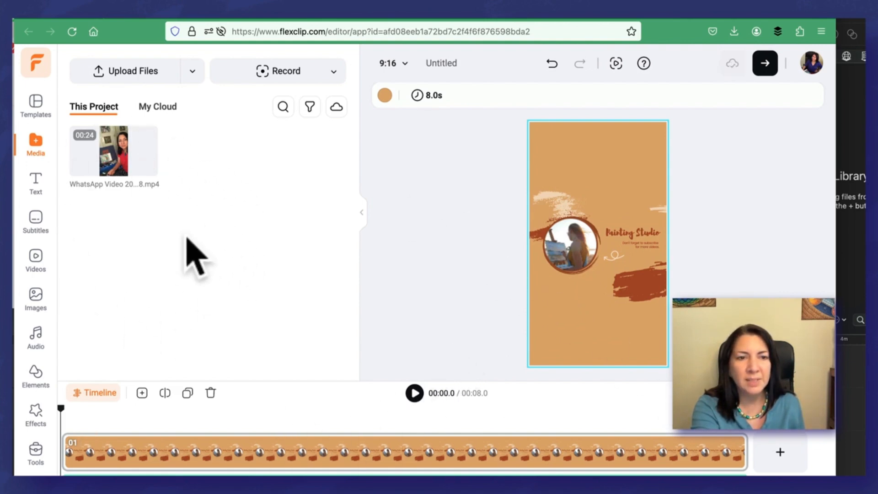
- Search the stock videos for "painting" and preview the 10-second paintbrush clip
click(35, 263)
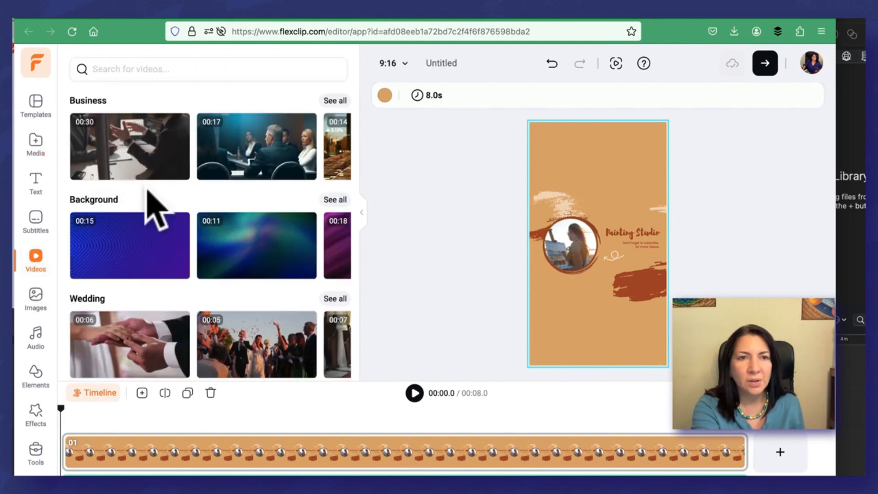
click(149, 68)
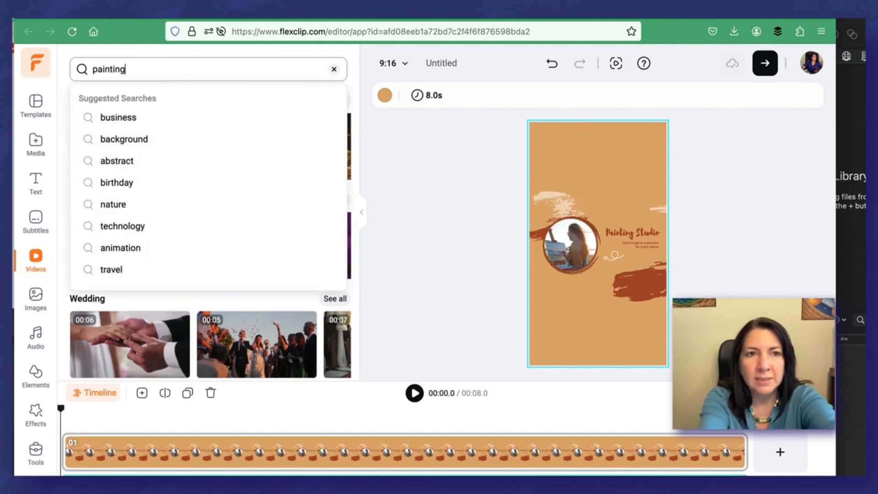
key(Return)
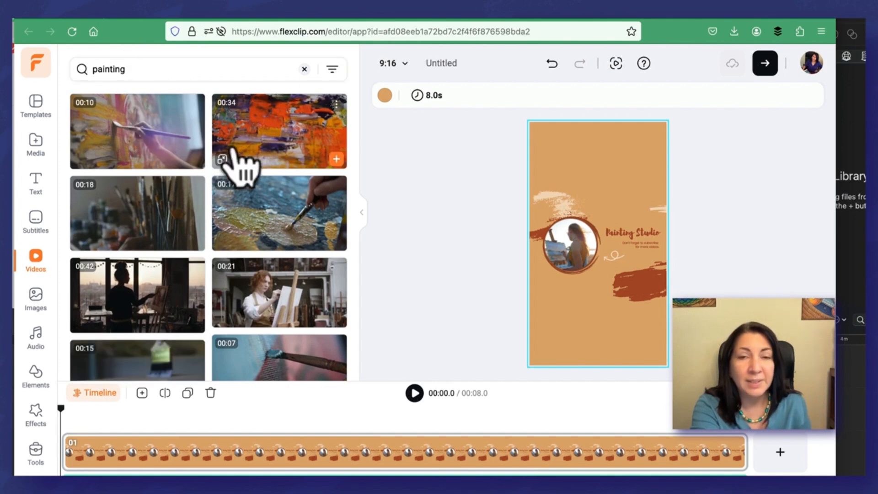
click(151, 139)
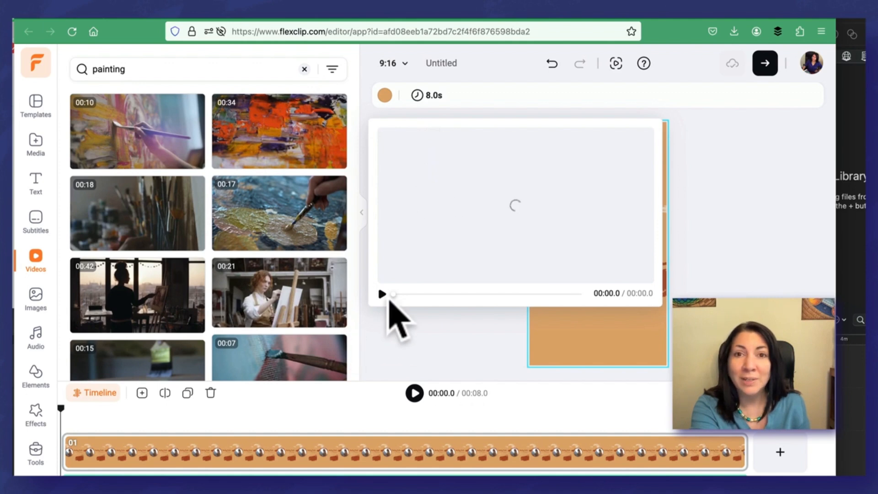
click(766, 173)
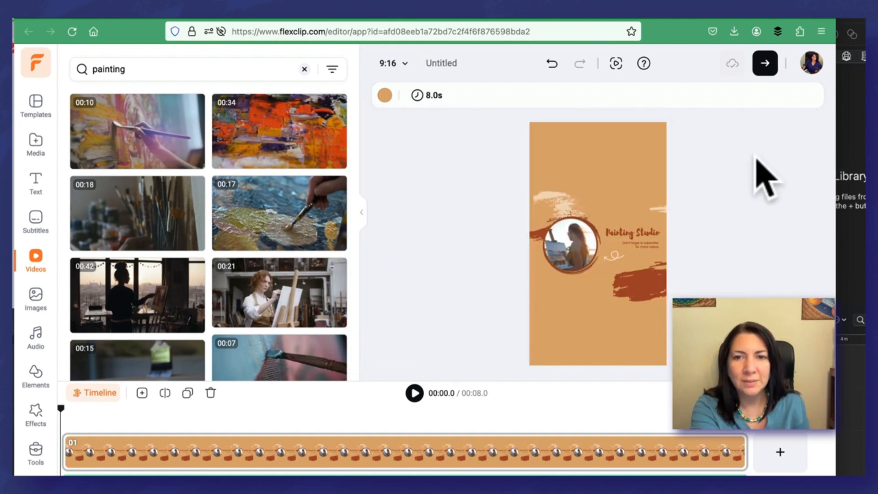
- Replace the media in the circular frame with the 10-second paintbrush clip and dismiss the replacement tip
mouse_move(145, 148)
mouse_down()
mouse_move(163, 141)
mouse_move(556, 249)
mouse_up()
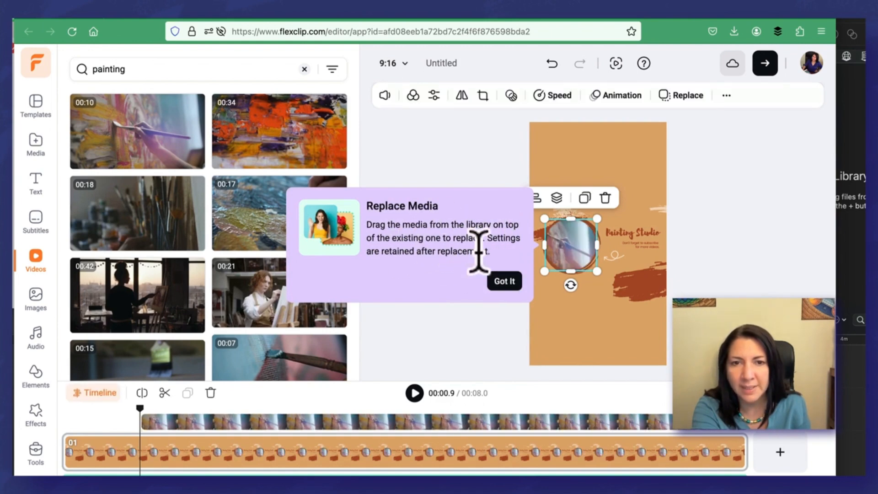
click(494, 286)
click(721, 214)
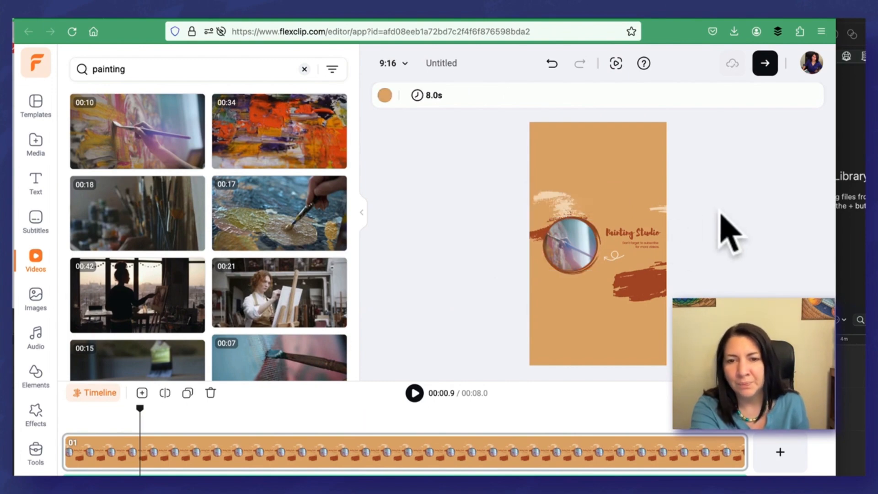
- Play the edited video from the start of the timeline
drag(769, 394, 787, 394)
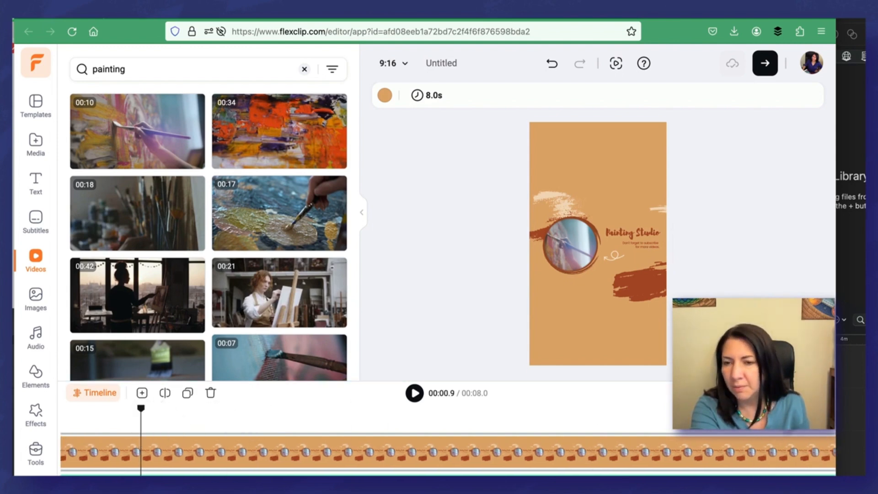
drag(759, 393, 743, 394)
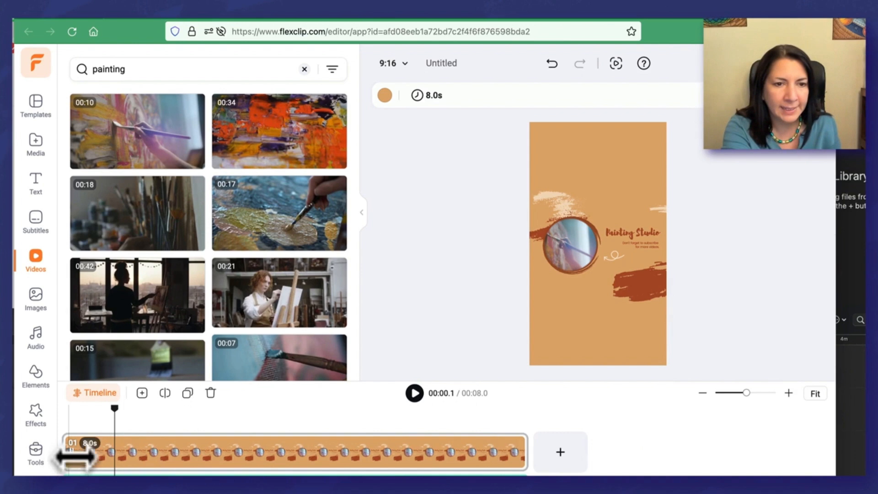
drag(113, 407, 65, 407)
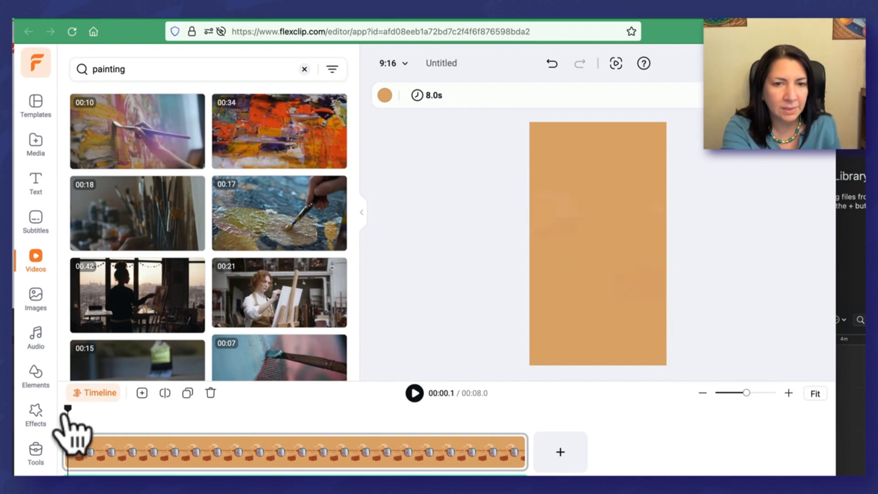
click(414, 393)
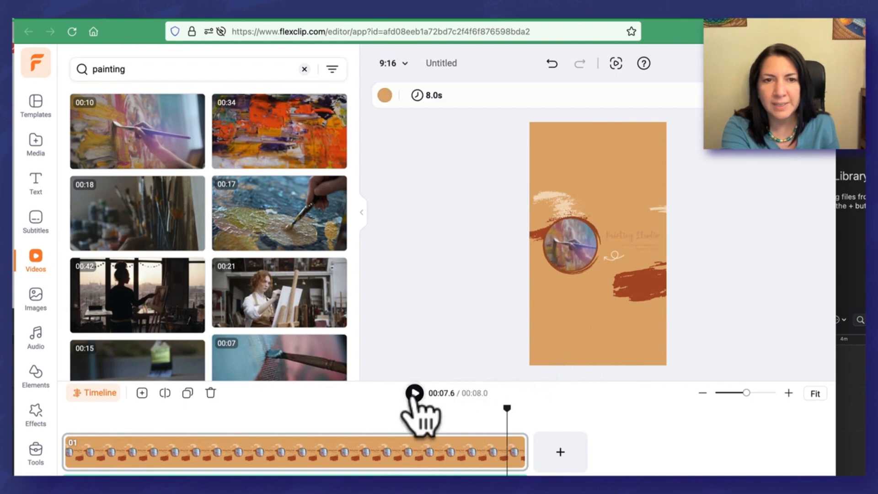
- Replace the clip in the circular frame with the 34-second orange and red painting video
mouse_move(268, 152)
mouse_down()
mouse_move(570, 221)
mouse_move(570, 235)
mouse_up()
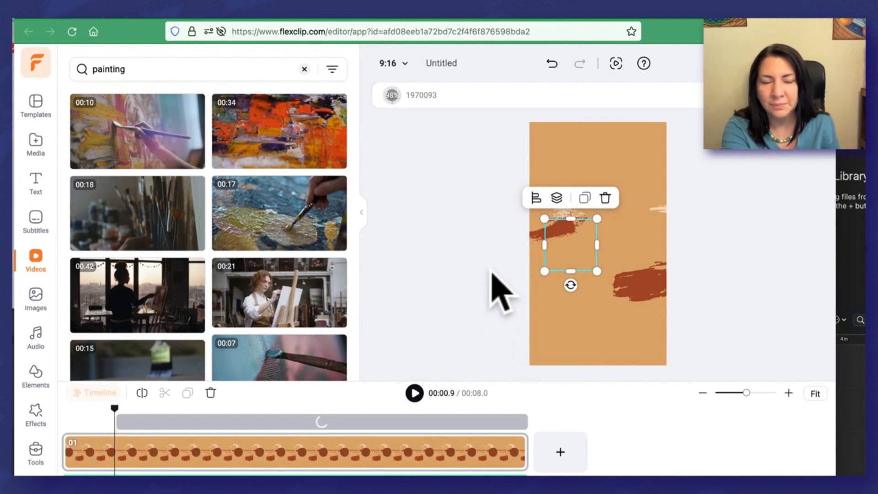
- Play the video to check the orange and red painting clip in the circular frame
click(414, 393)
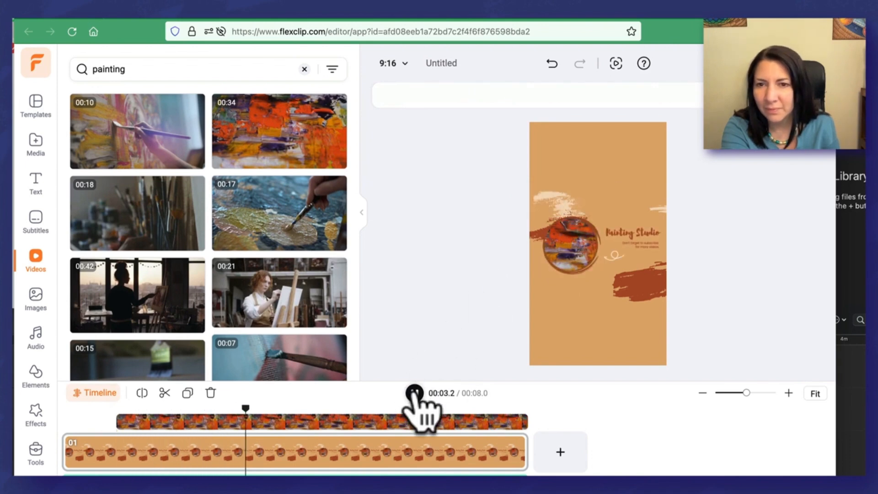
click(414, 392)
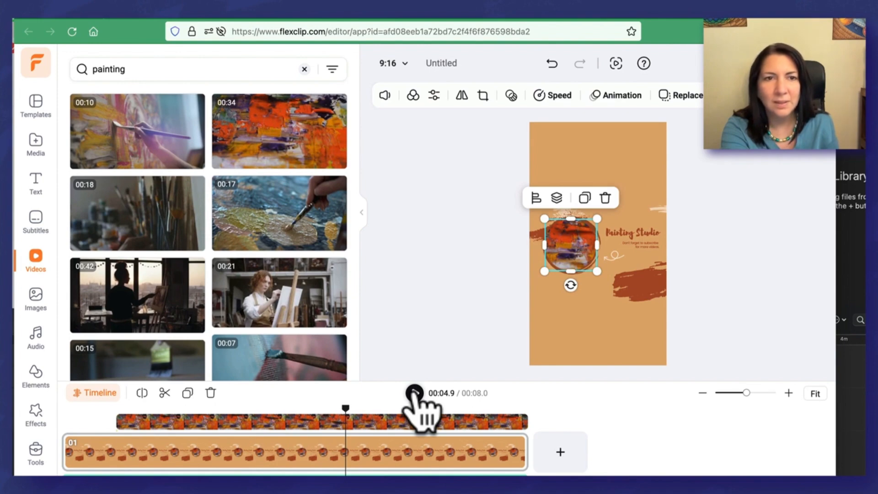
- Replace the painting clip in the circular frame with the uploaded 24-second WhatsApp video
click(36, 297)
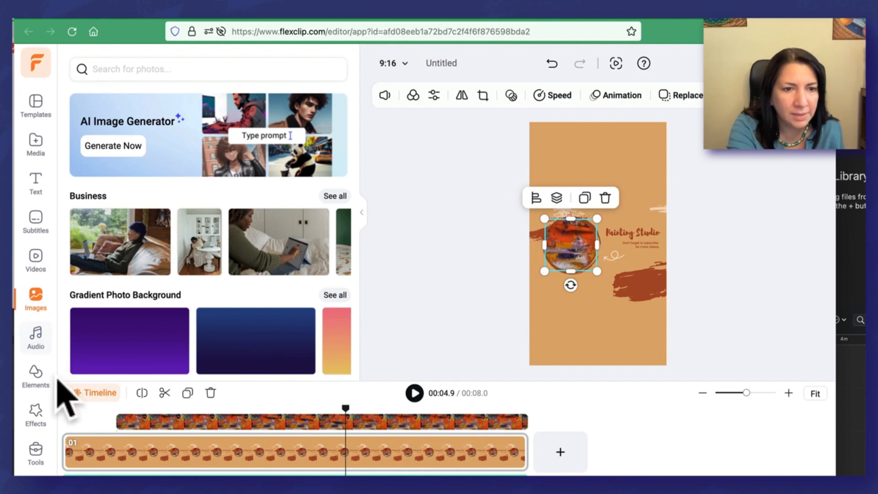
click(37, 146)
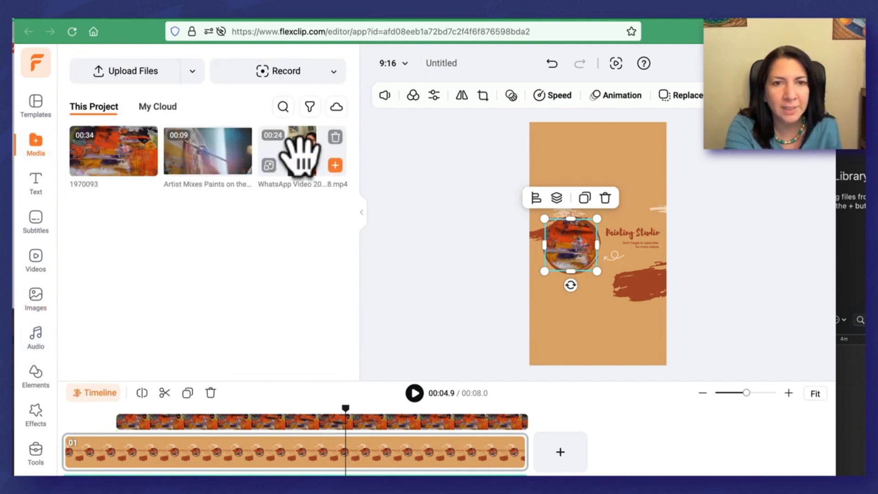
drag(302, 156, 569, 257)
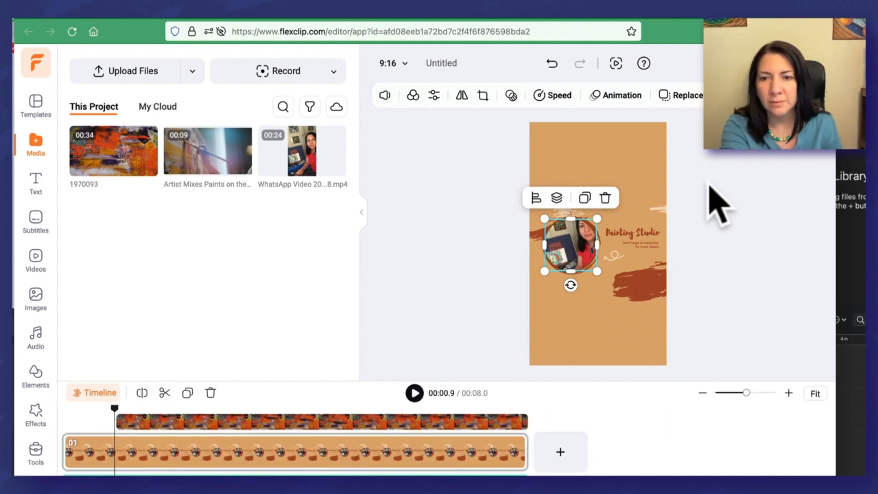
- Try stretching the framed clip across the whole 8-second scene, and undo back to the orange and red painting clip
drag(119, 435, 59, 439)
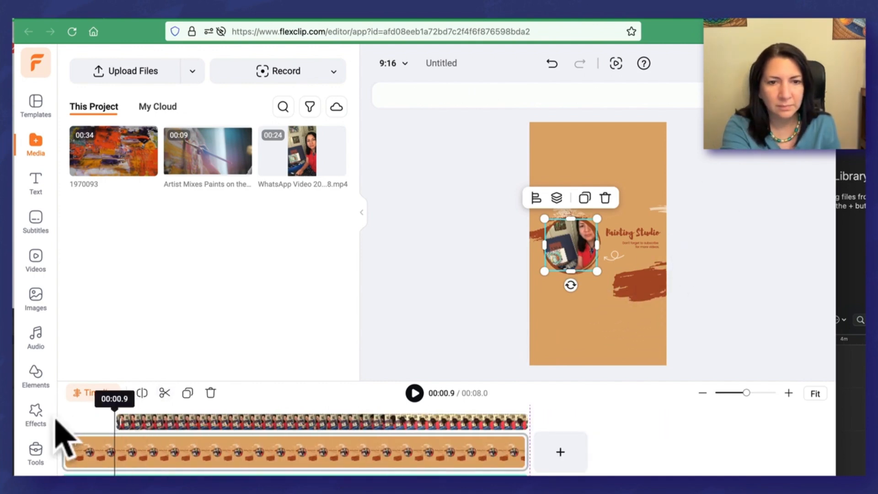
drag(172, 421, 118, 421)
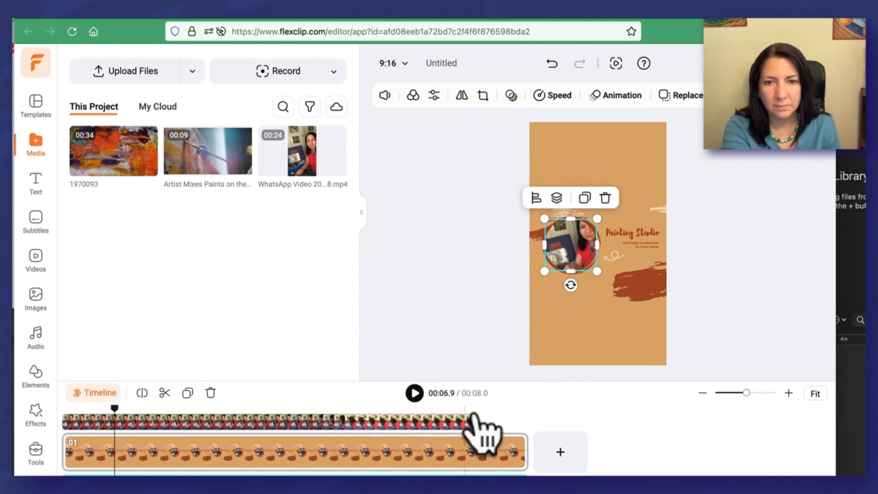
drag(474, 438, 527, 438)
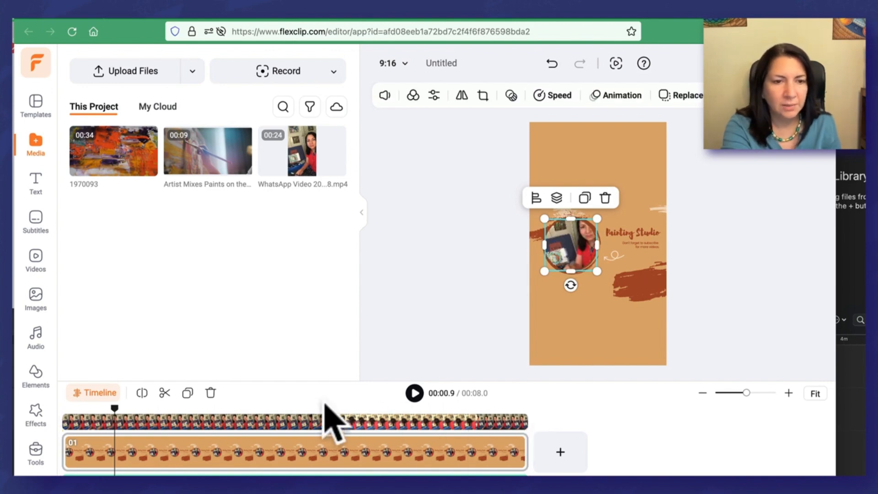
click(103, 425)
drag(91, 411, 57, 408)
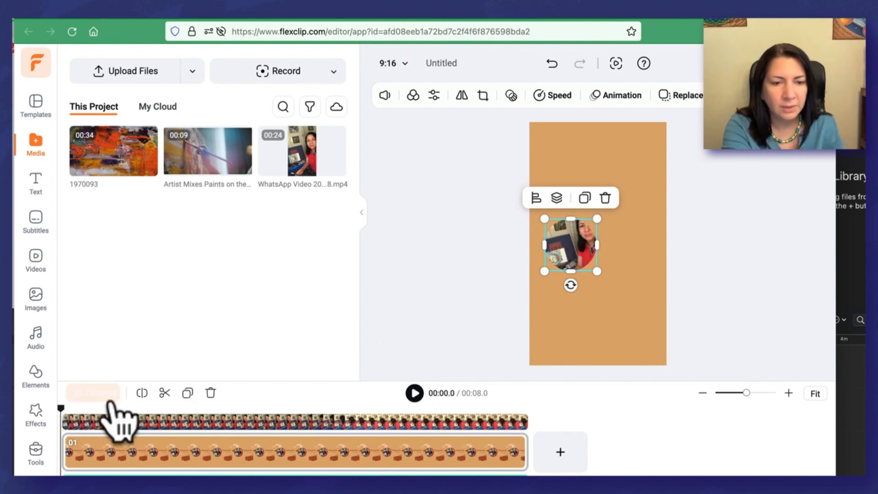
key(ctrl+z)
- Put the 24-second WhatsApp video into the circular frame again and play the result from the start
mouse_move(308, 141)
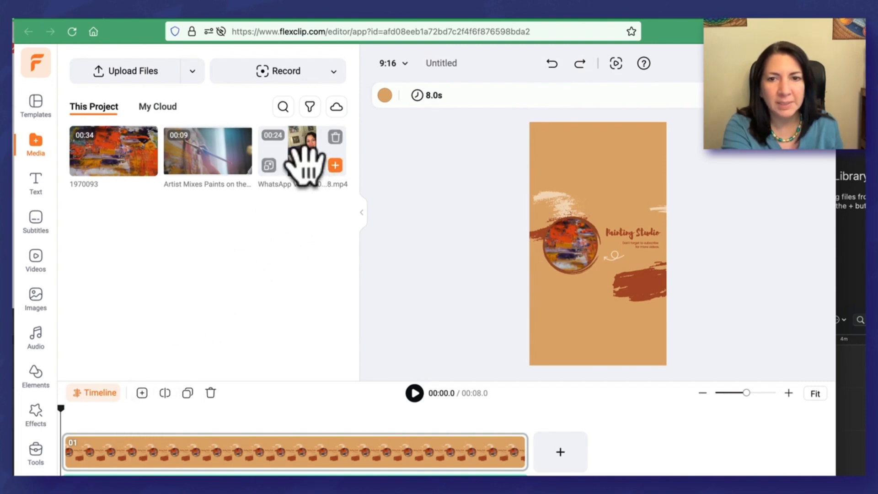
drag(304, 156, 567, 258)
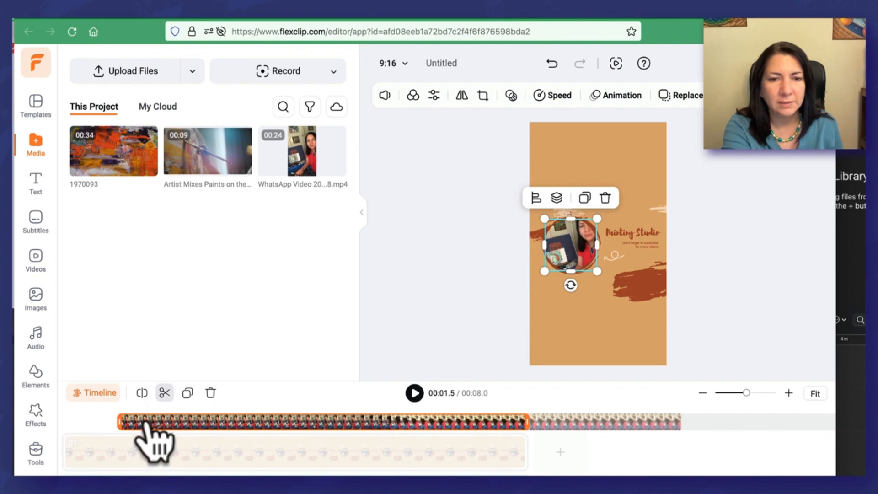
click(68, 437)
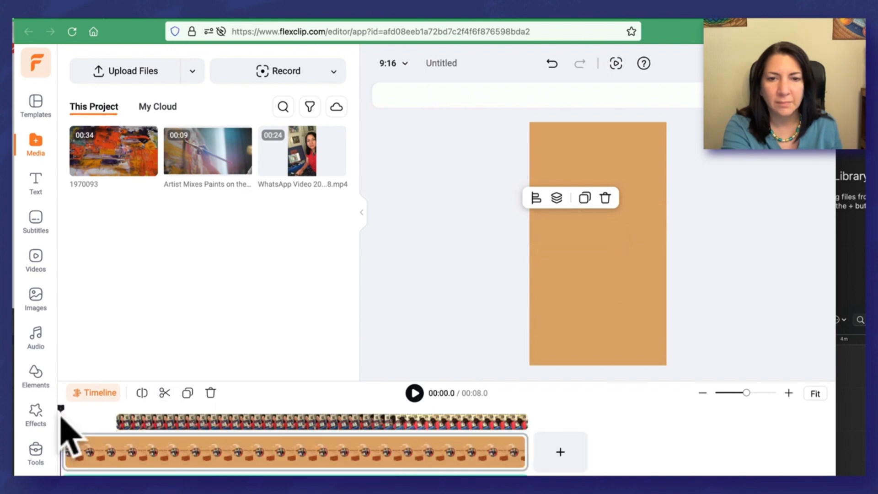
click(414, 392)
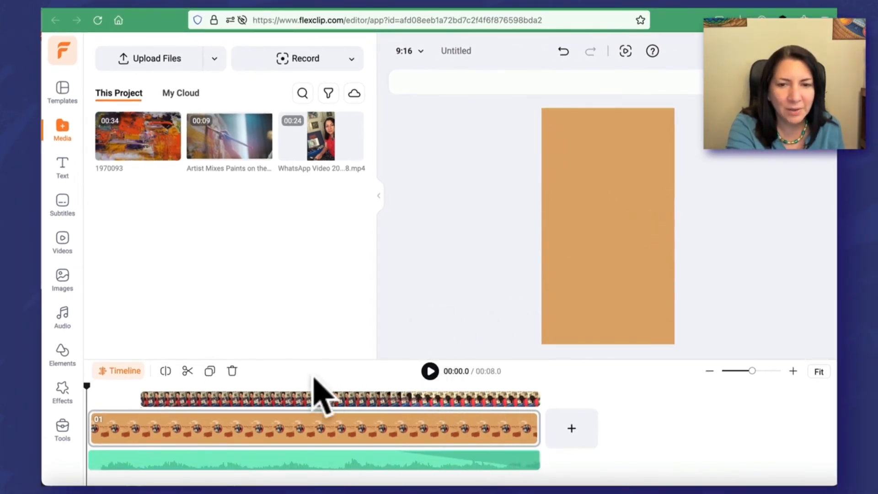
click(729, 478)
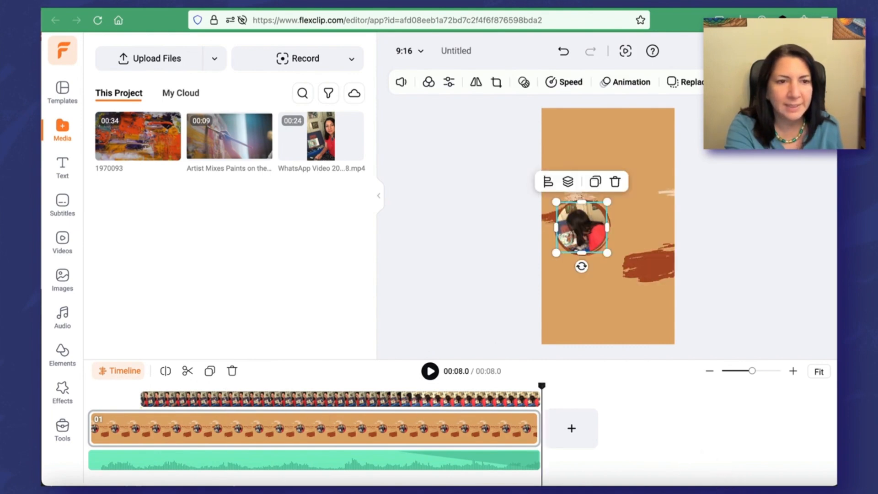
- Browse the Happy music category and listen to Resolution - Light Mix, Funk That Feelings Instrumental and Bright Days Ahead - Light Version
click(228, 468)
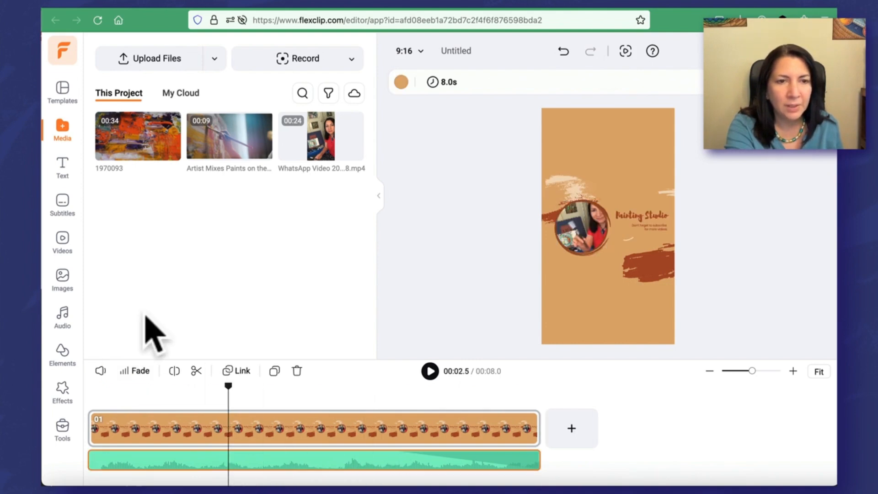
click(62, 315)
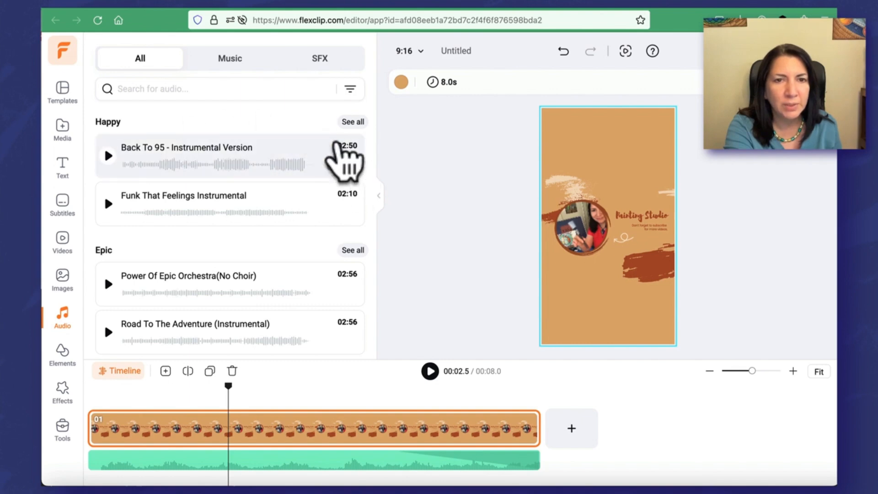
click(350, 122)
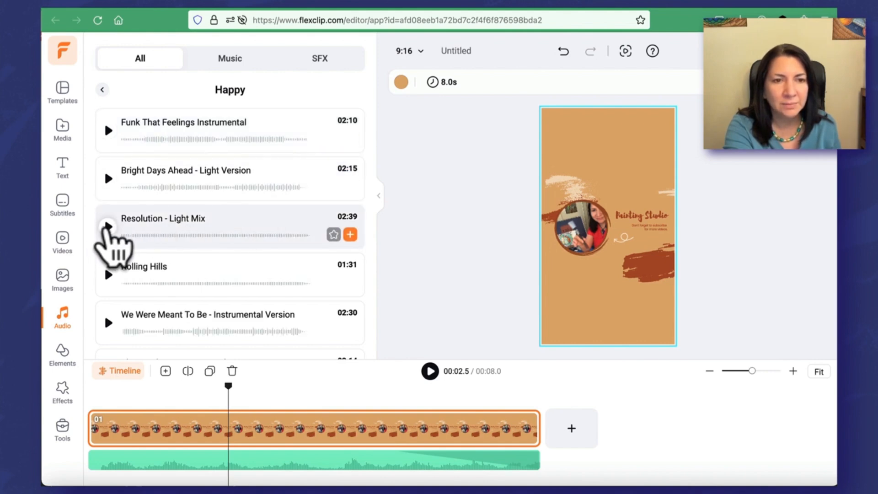
click(108, 226)
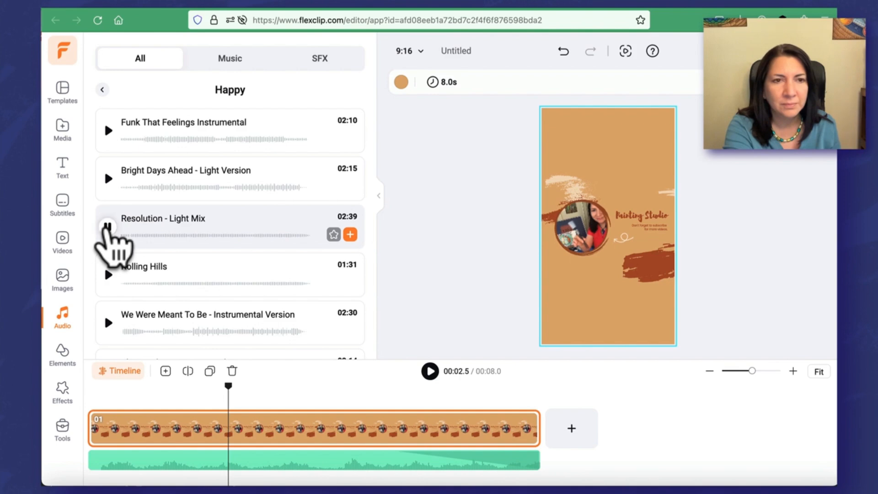
click(107, 131)
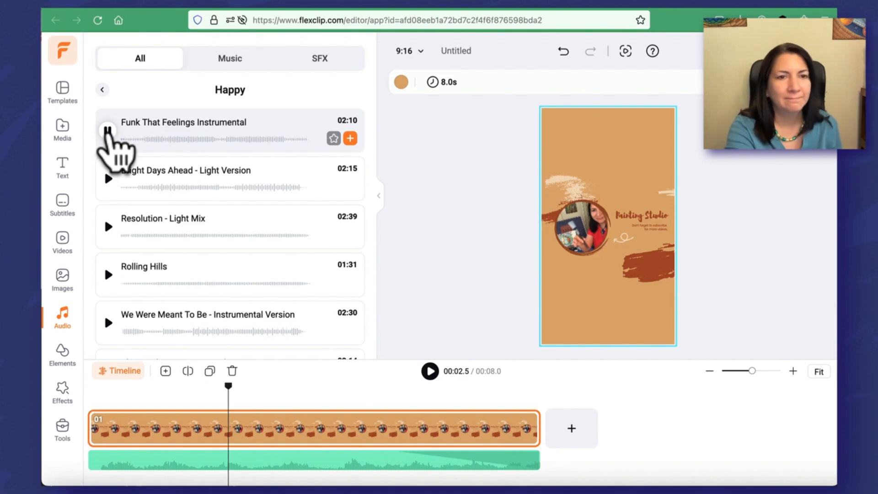
click(109, 179)
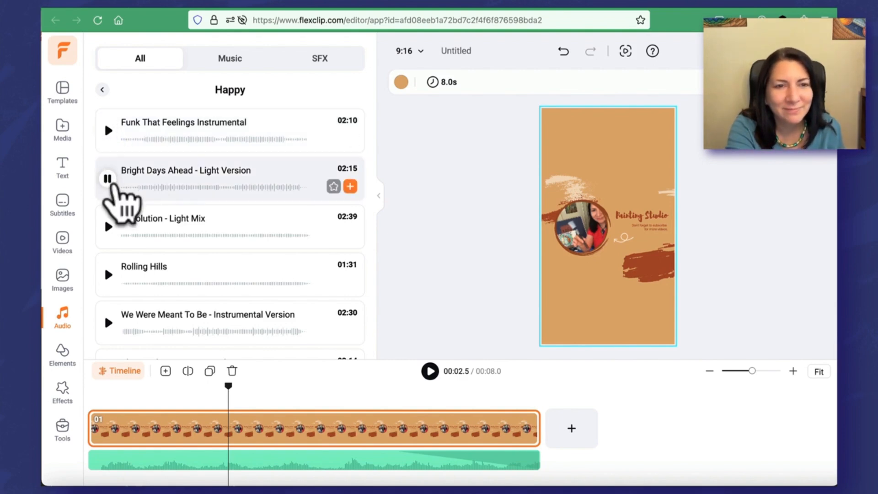
click(108, 179)
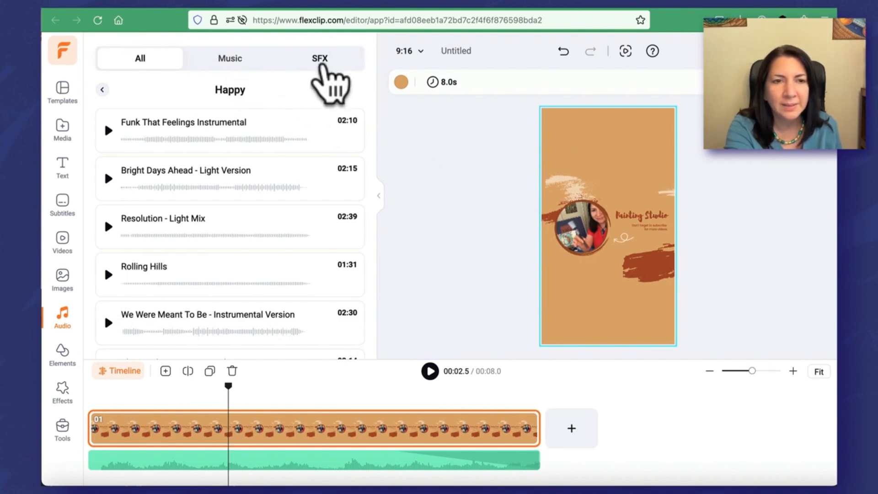
- Listen to the Whoosh Swoosh To Hit Impact Pack and Vehicles Traffic Highway Heavy sound effects
click(320, 60)
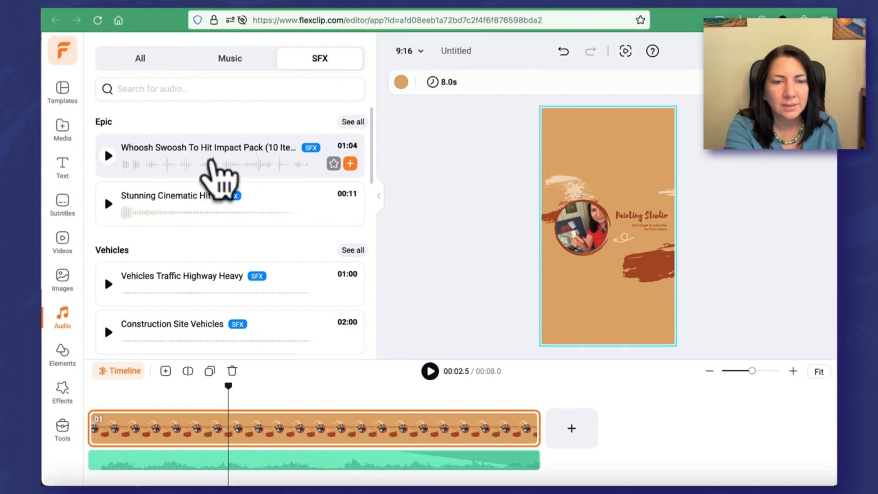
click(108, 156)
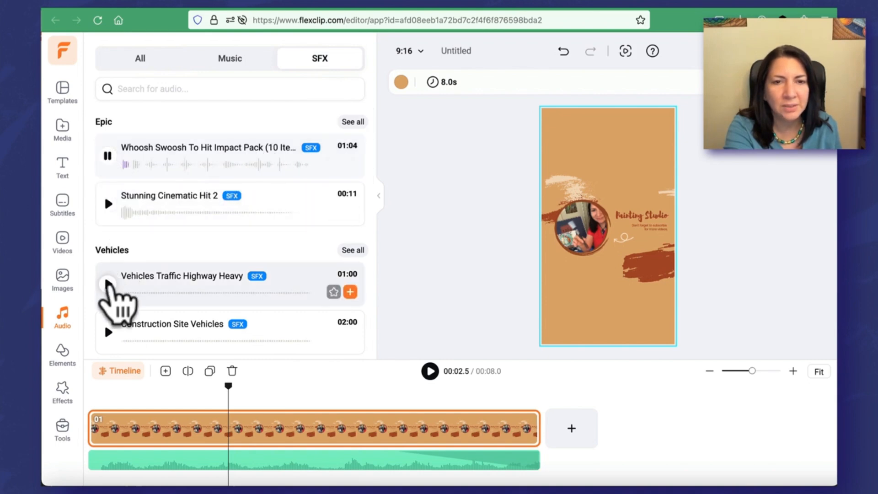
click(108, 284)
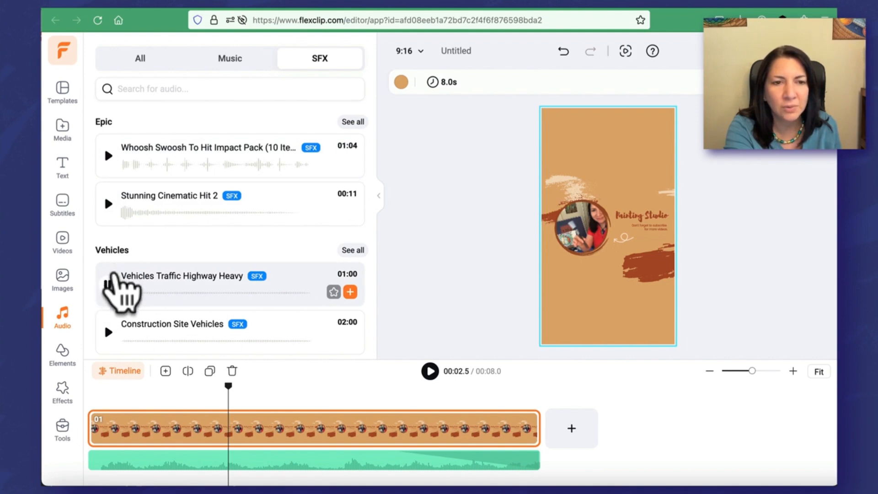
click(107, 284)
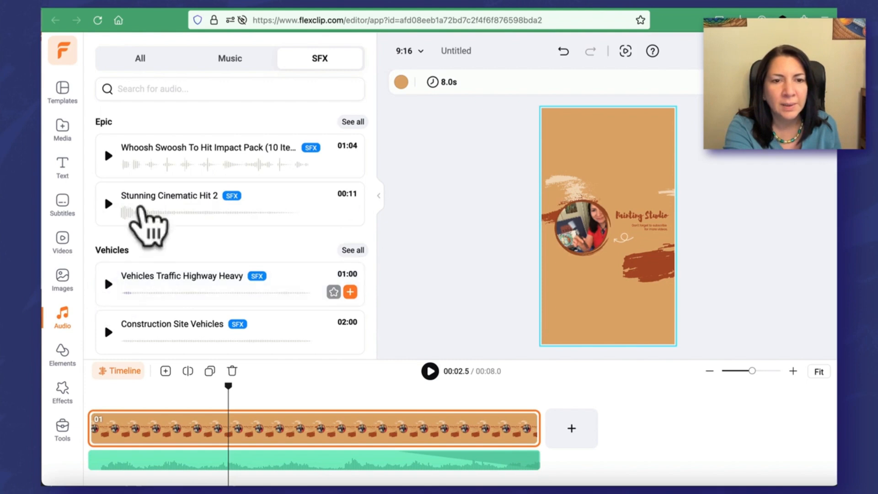
- Replace the Water soundtrack with Power Of Epic Orchestra(No Choir) and play the video from the start
click(232, 67)
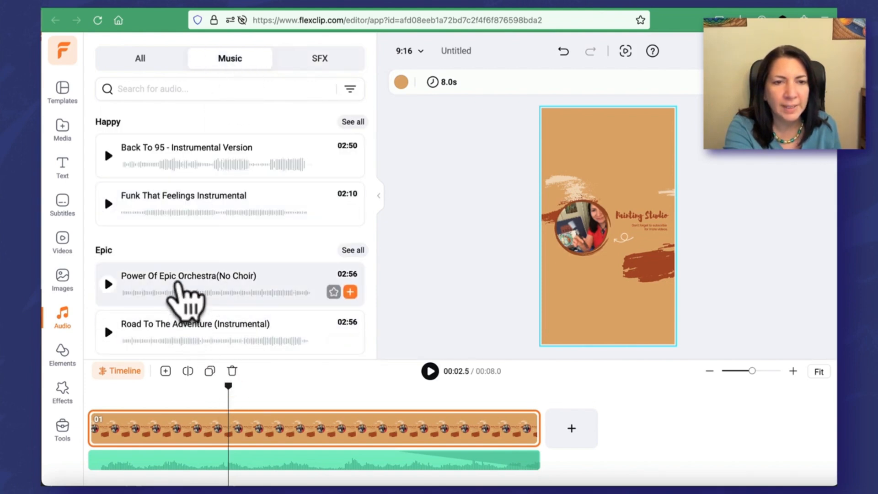
drag(179, 288, 89, 455)
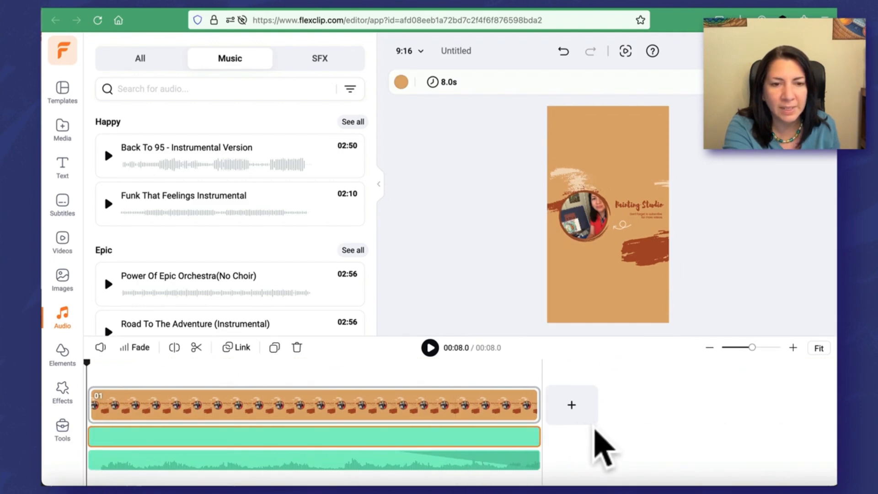
click(490, 462)
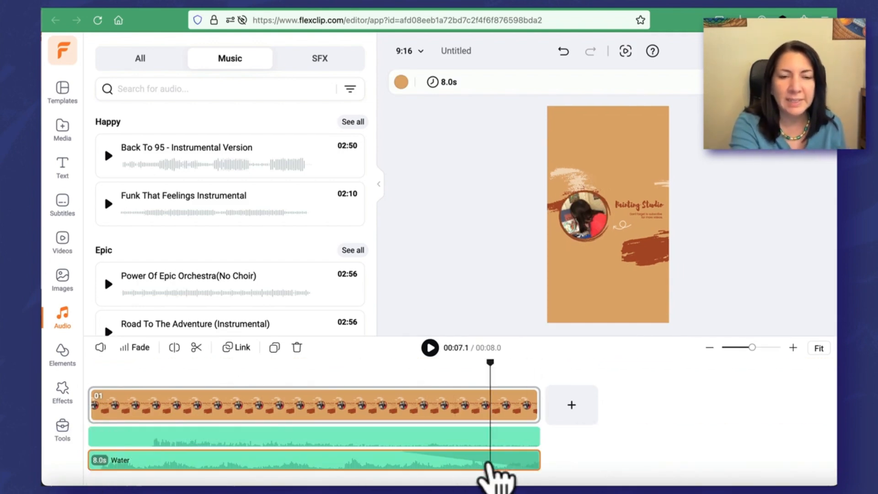
key(Delete)
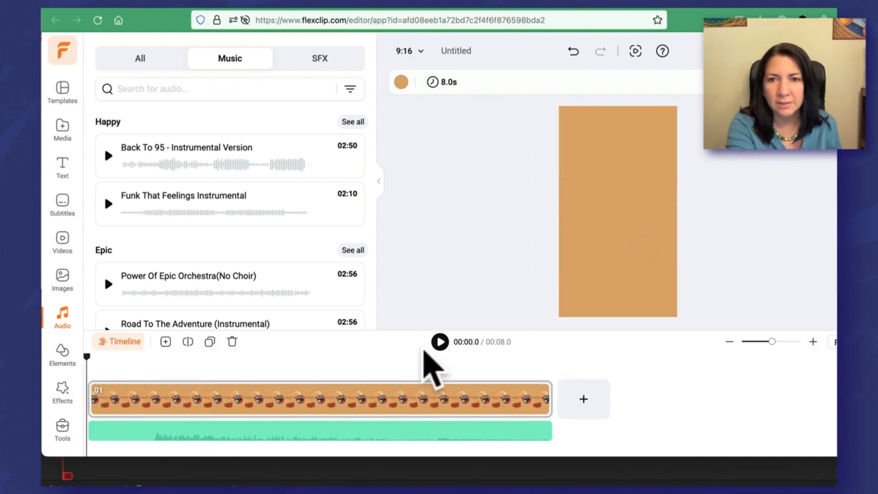
click(440, 341)
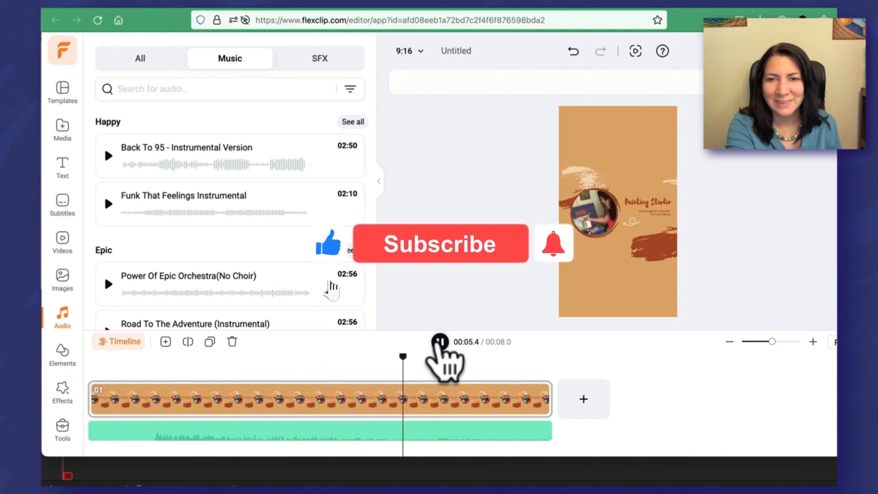
click(440, 342)
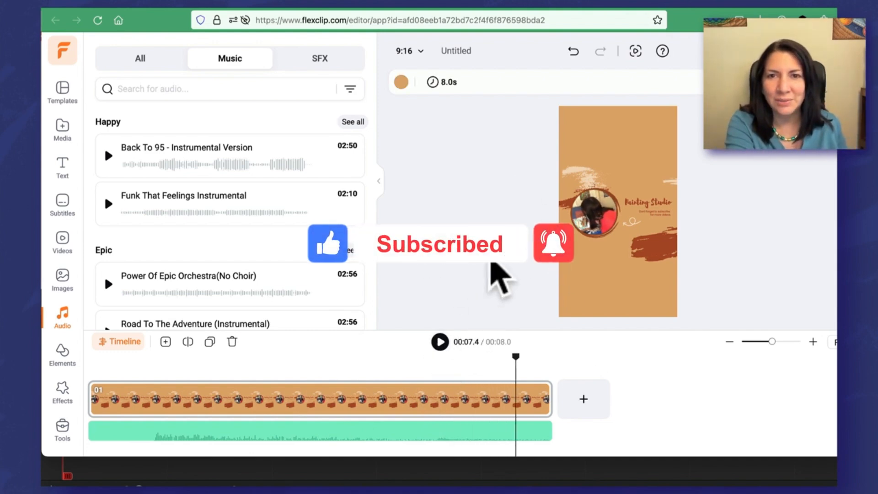
- Undo the soundtrack swap to restore the Water music, and play the start of the video
click(572, 52)
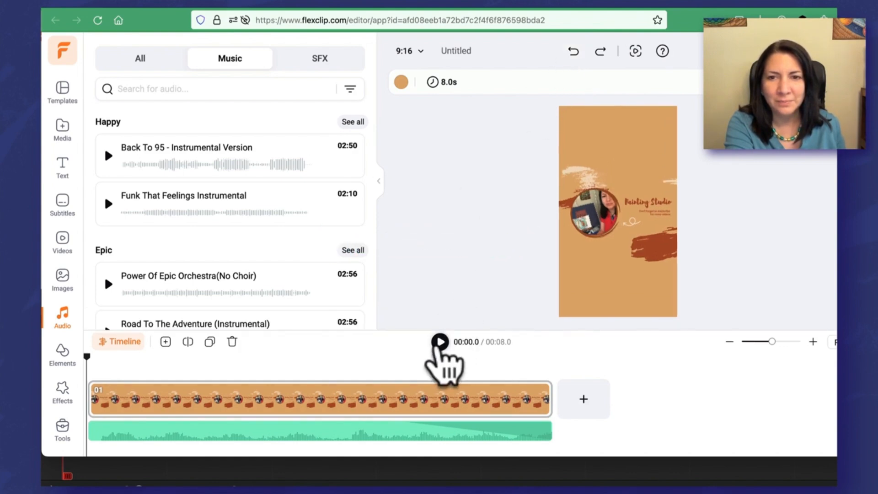
click(440, 342)
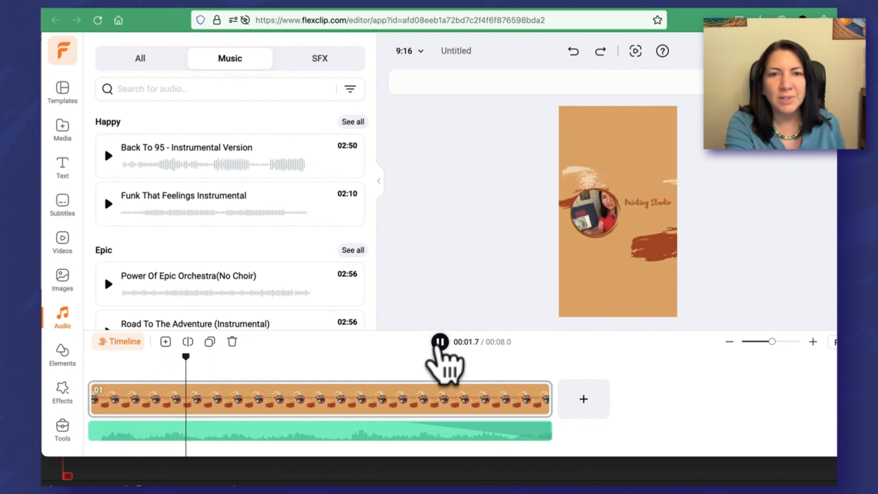
click(440, 342)
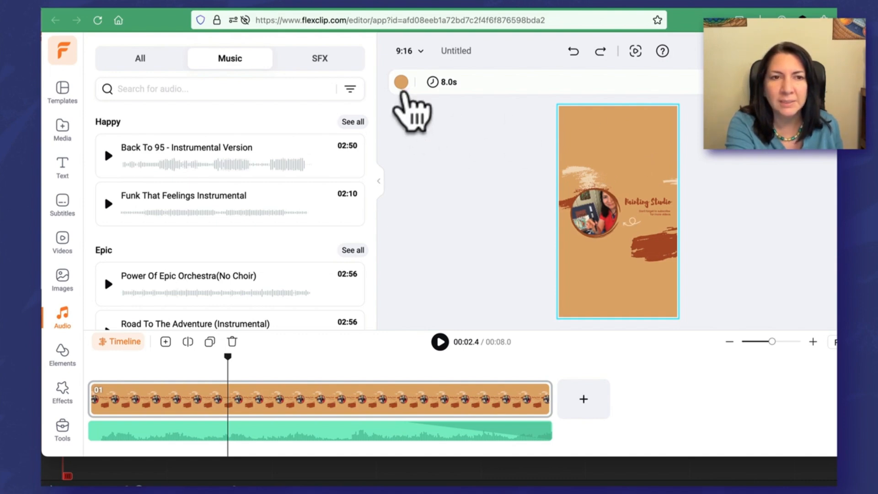
- Try dark blue, periwinkle and pale blue swatches as the scene's background color
click(402, 87)
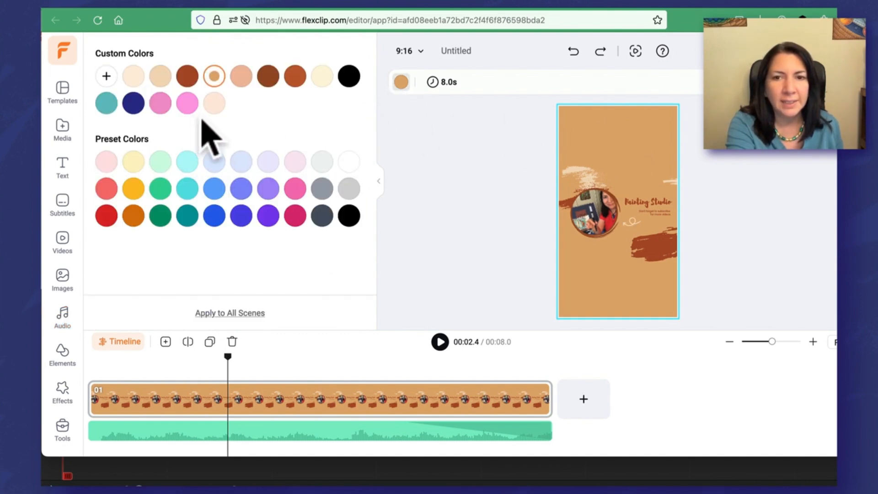
click(133, 103)
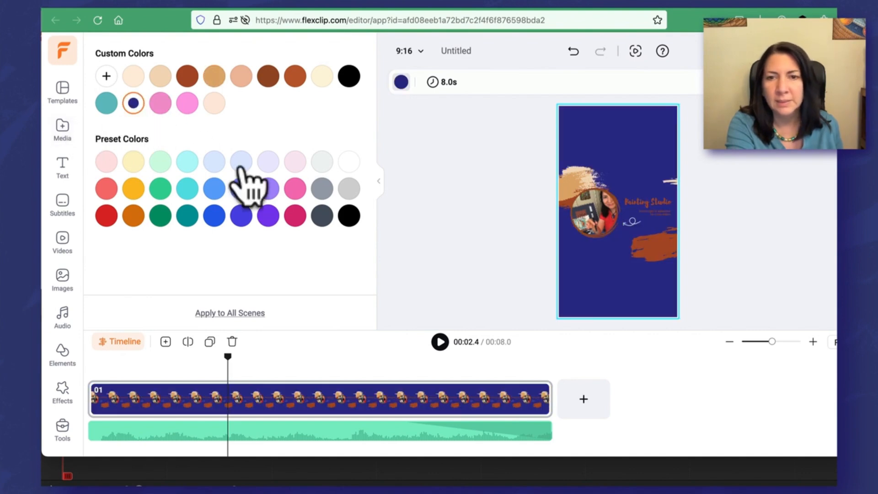
click(241, 188)
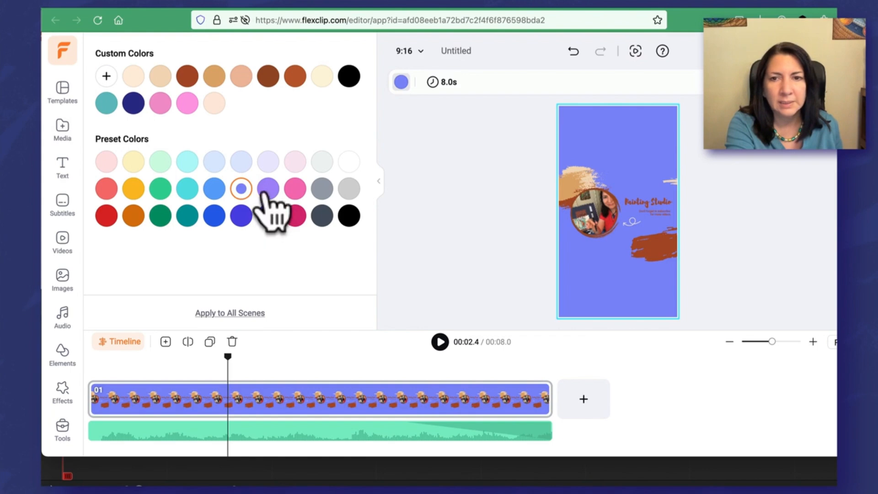
click(241, 162)
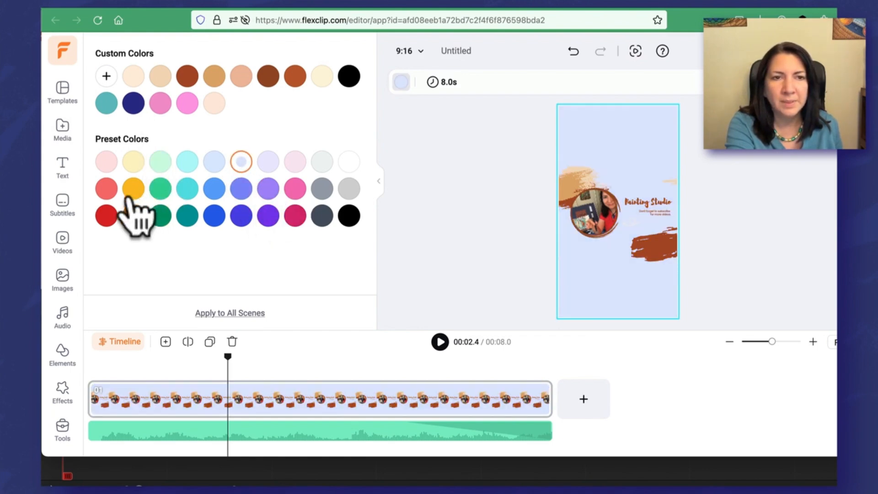
- Set the scene background to a custom light orange, #EAB583
click(106, 76)
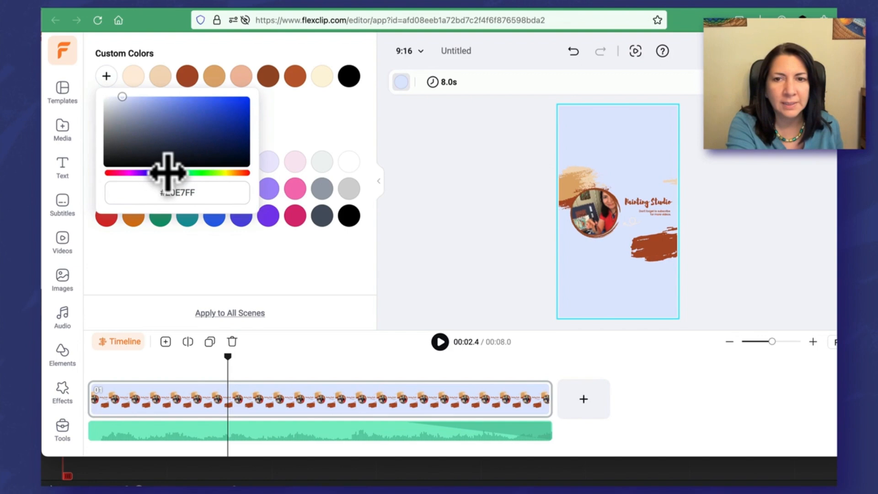
click(160, 173)
mouse_move(160, 173)
mouse_down()
mouse_move(135, 173)
mouse_move(152, 173)
mouse_up()
click(240, 174)
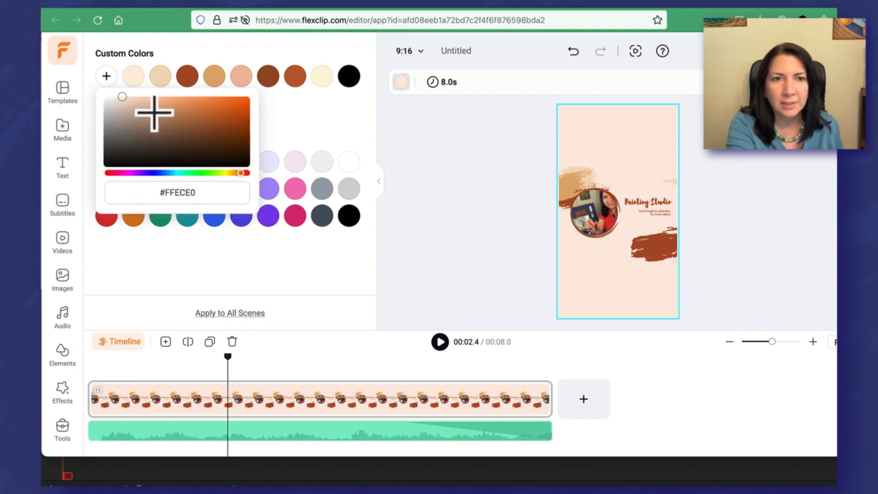
click(169, 102)
drag(238, 174, 237, 174)
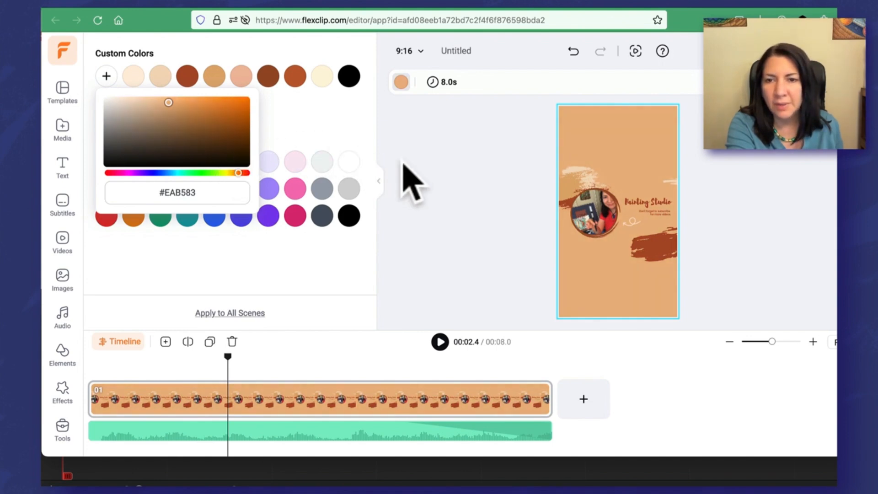
click(402, 177)
- Recolor the dark red brush stroke below the text to a custom orange-red, #DB4C13
click(653, 249)
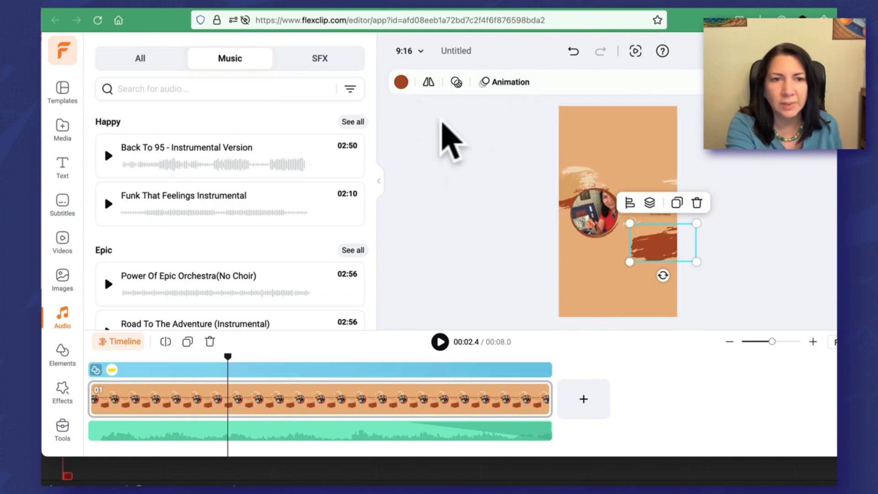
click(400, 82)
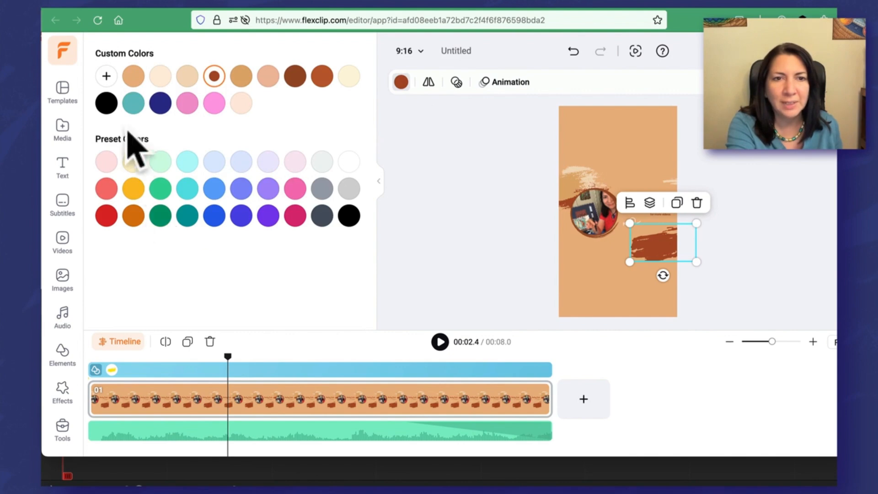
click(106, 76)
mouse_move(231, 115)
mouse_down()
mouse_move(233, 121)
mouse_move(236, 105)
mouse_up()
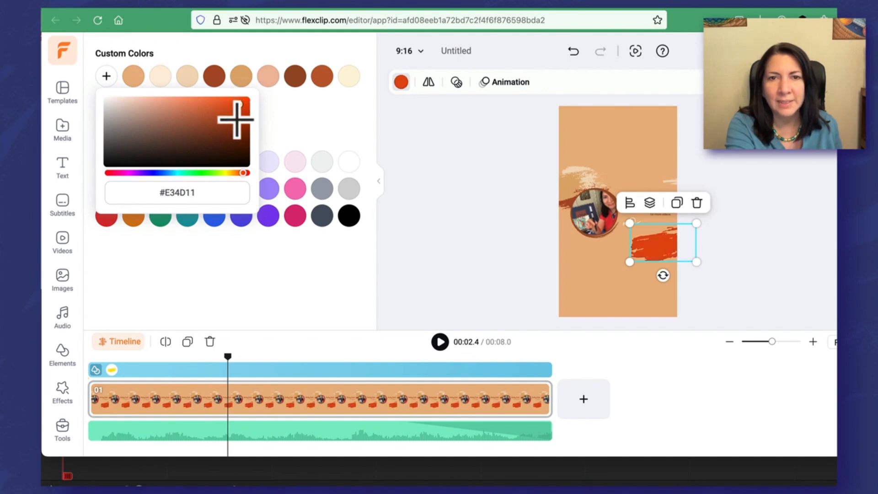
click(236, 120)
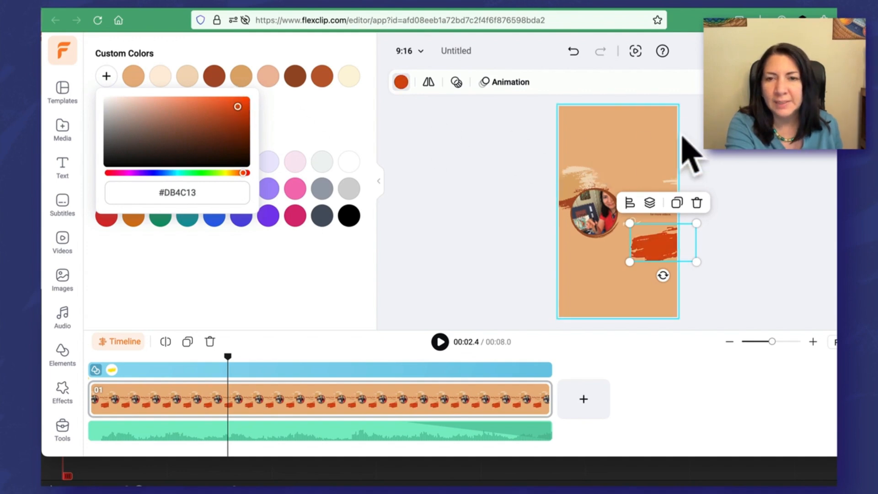
click(696, 153)
- Change the "Painting Studio" title to "Drawing Studio" and select the subscribe text beneath it
click(646, 207)
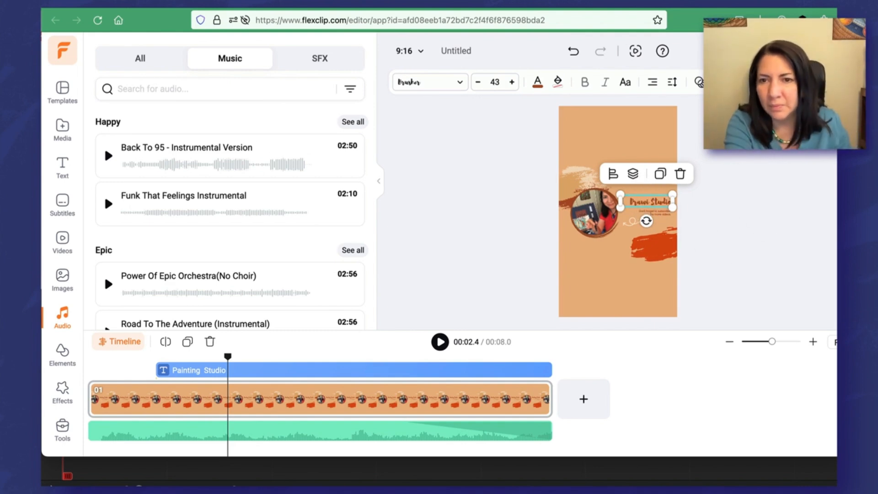
click(816, 258)
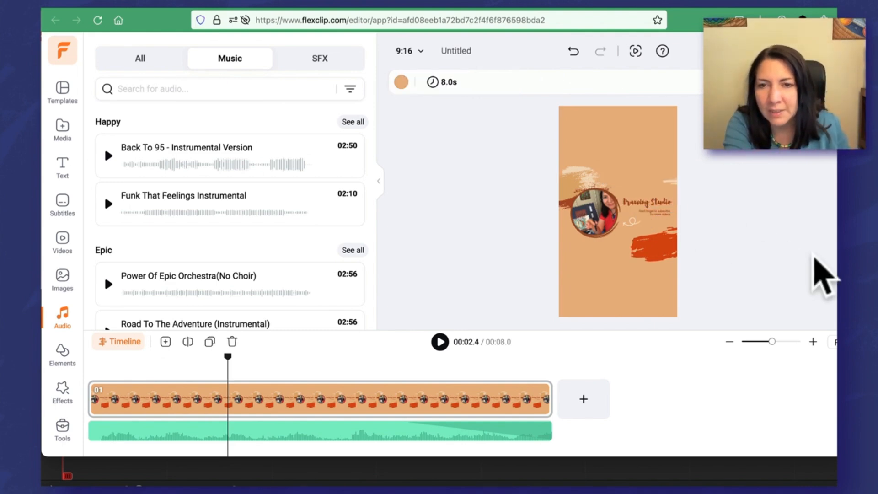
click(657, 212)
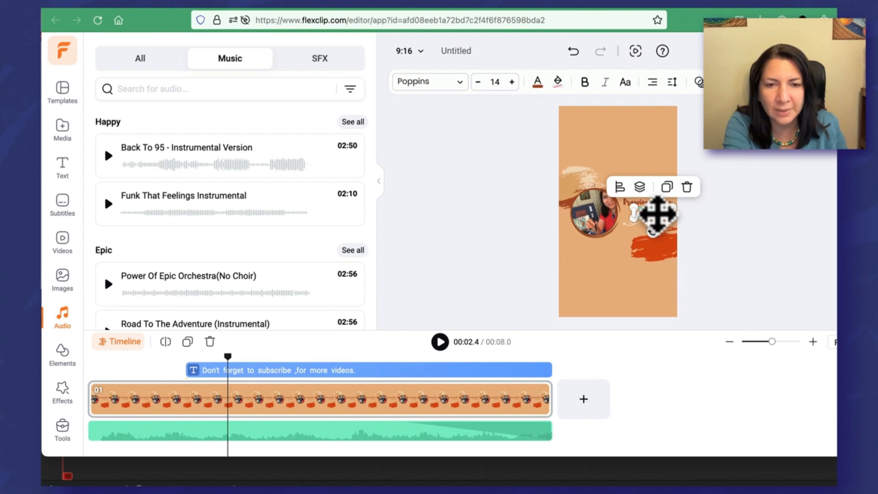
- Enlarge the page view to 110% and adjust the height split between the video preview and the timeline
key(ctrl+plus)
drag(629, 235, 629, 274)
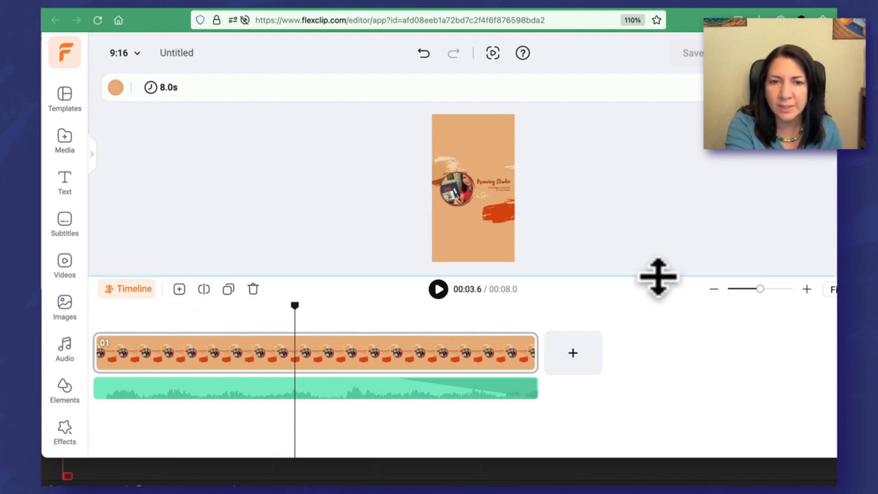
drag(658, 276, 651, 392)
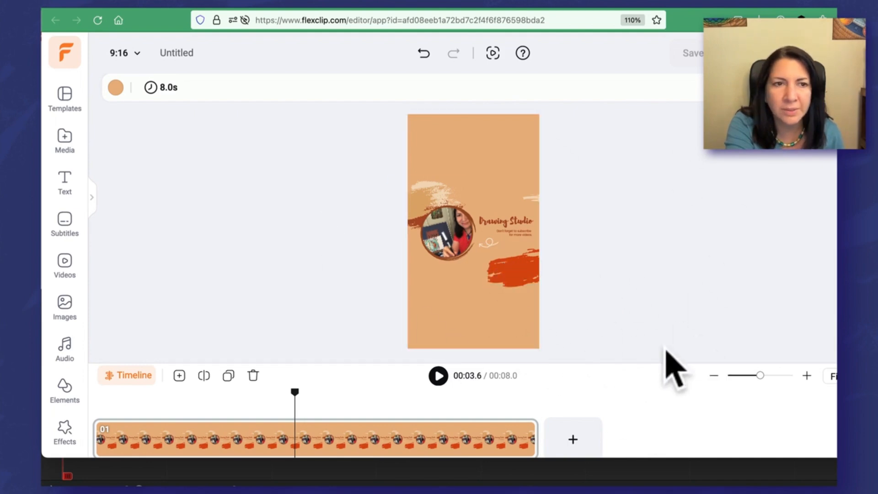
drag(647, 363, 637, 275)
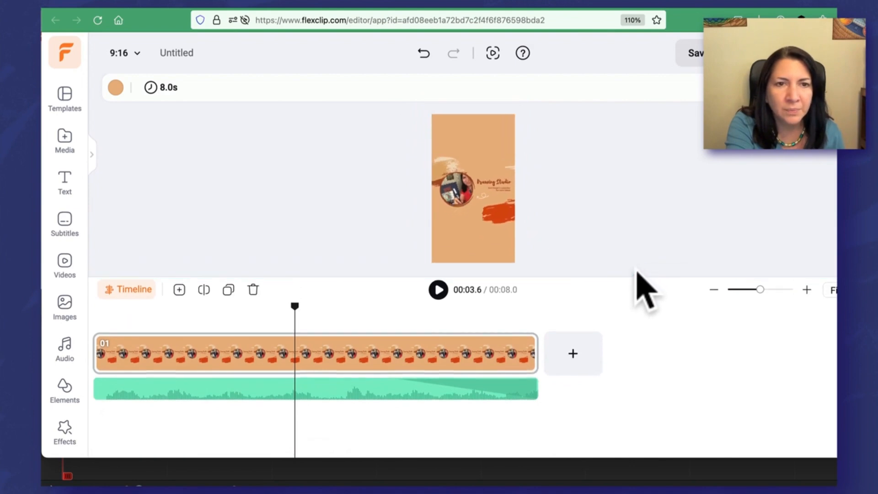
- Reopen the collapsed asset library and look through its media, audio, images, text, elements and effects collections
click(91, 157)
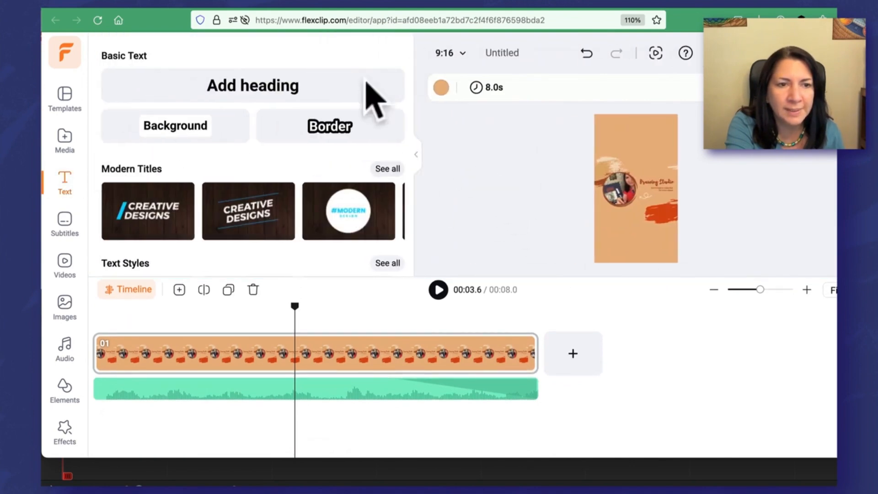
click(65, 140)
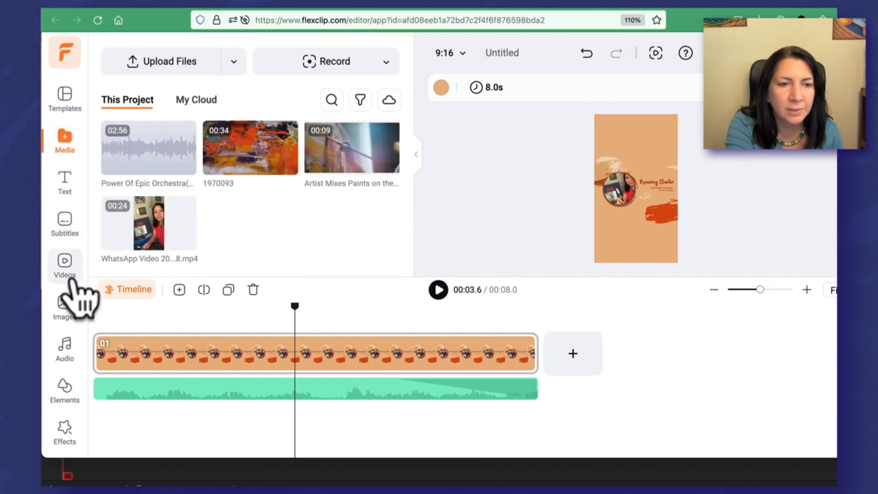
click(66, 348)
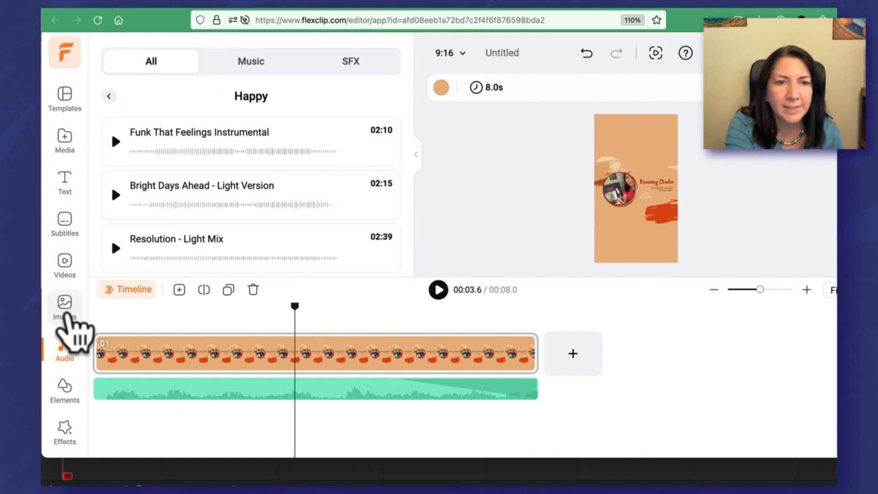
click(64, 311)
click(65, 190)
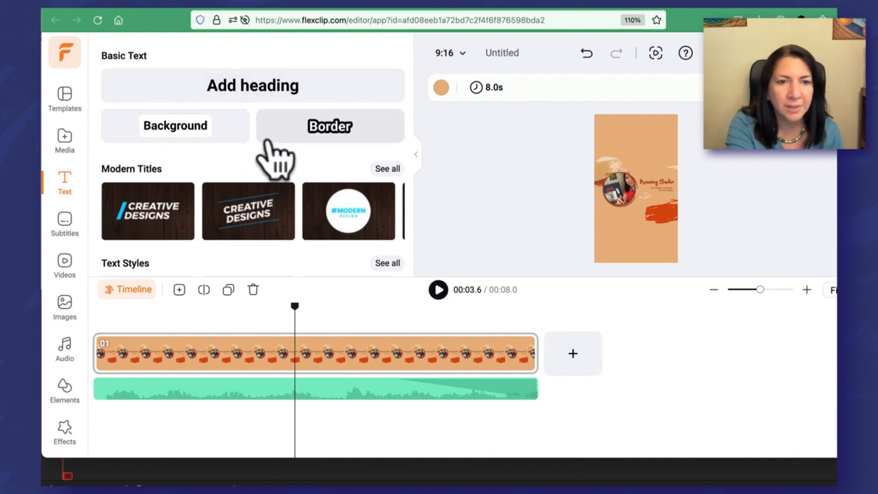
click(58, 398)
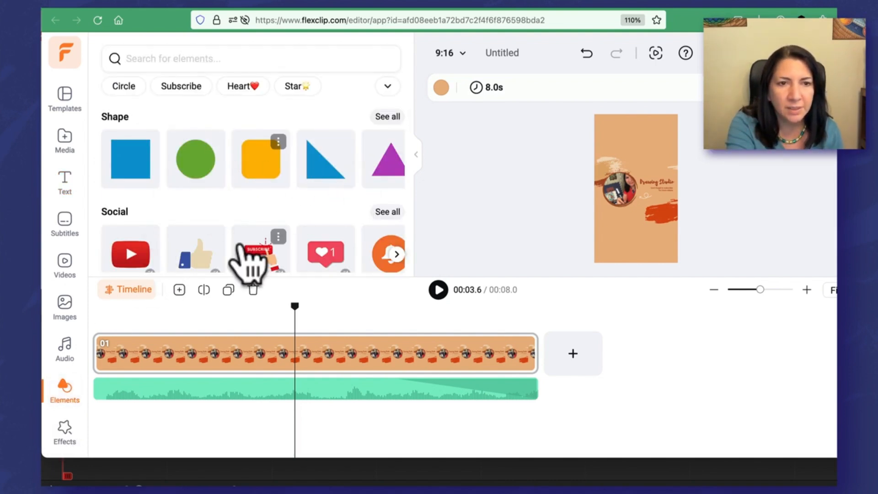
click(65, 432)
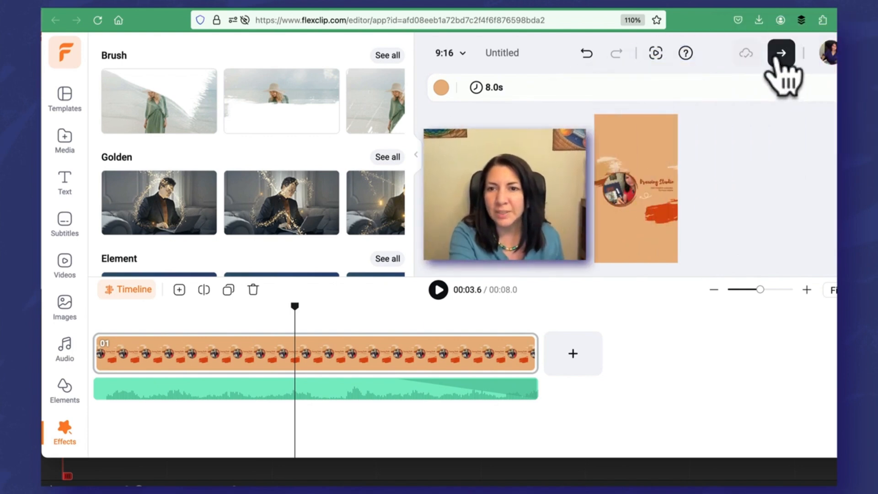
- Export the video as 1080p at 30fps with Recommended Quality after viewing the quality options
click(780, 54)
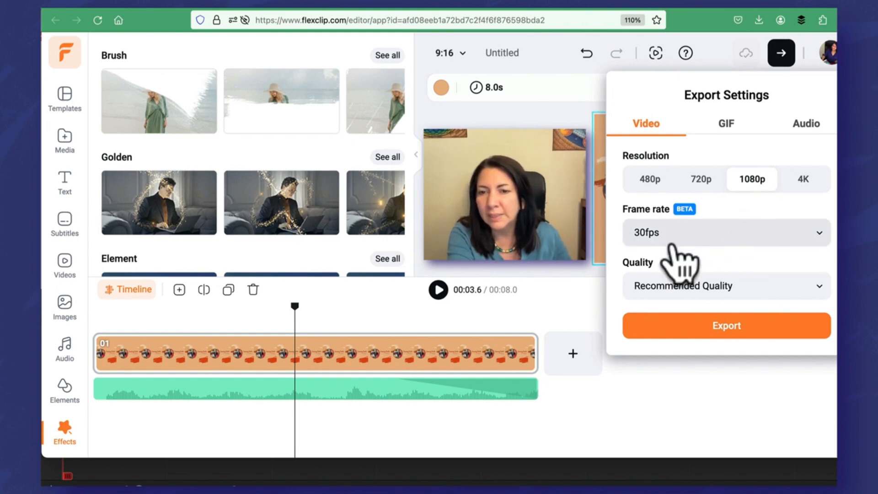
click(797, 286)
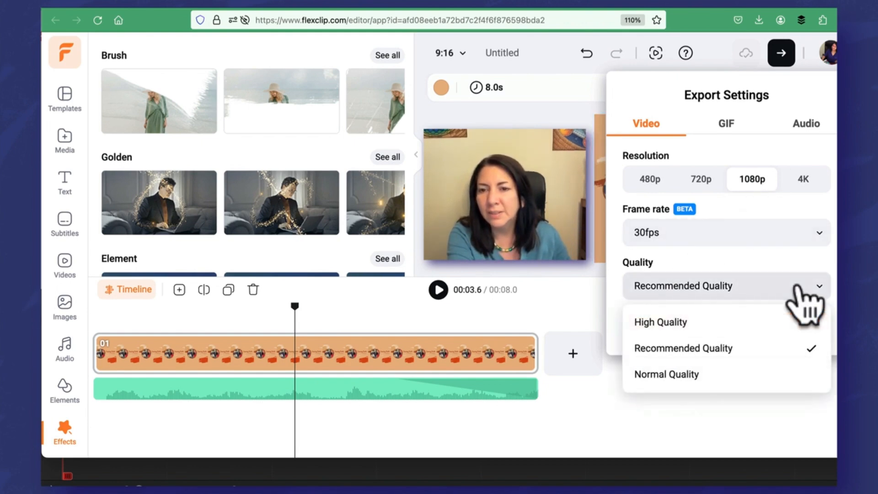
click(834, 261)
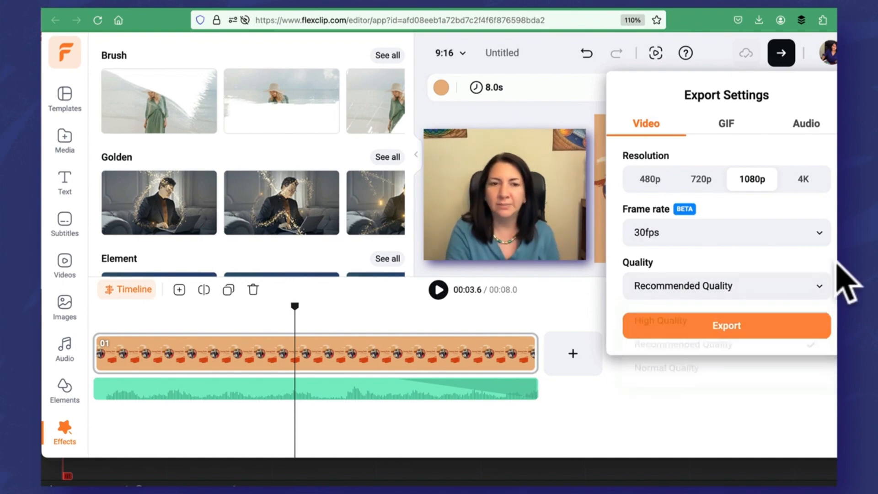
click(740, 326)
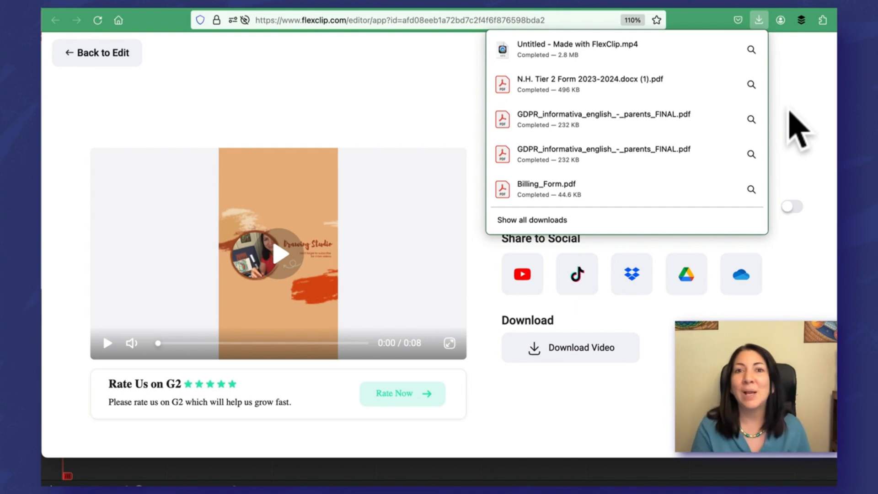
- Dismiss the downloads list and play the exported video in full screen
click(682, 339)
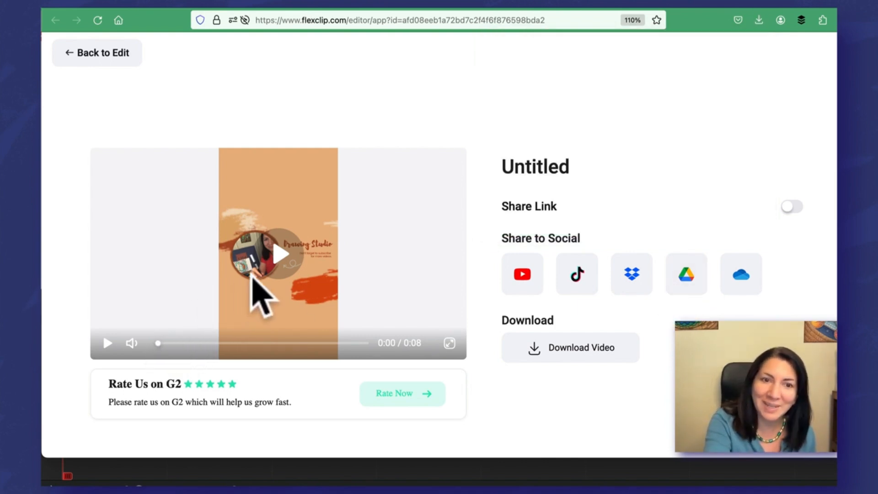
double_click(274, 258)
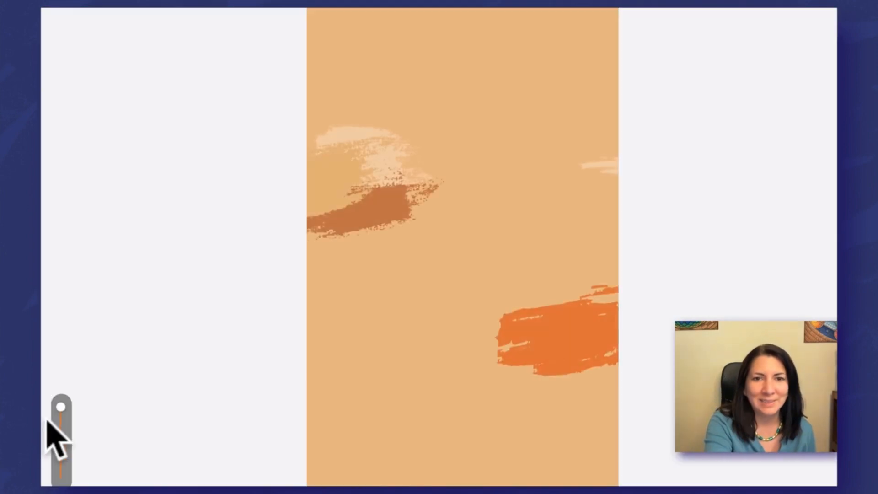